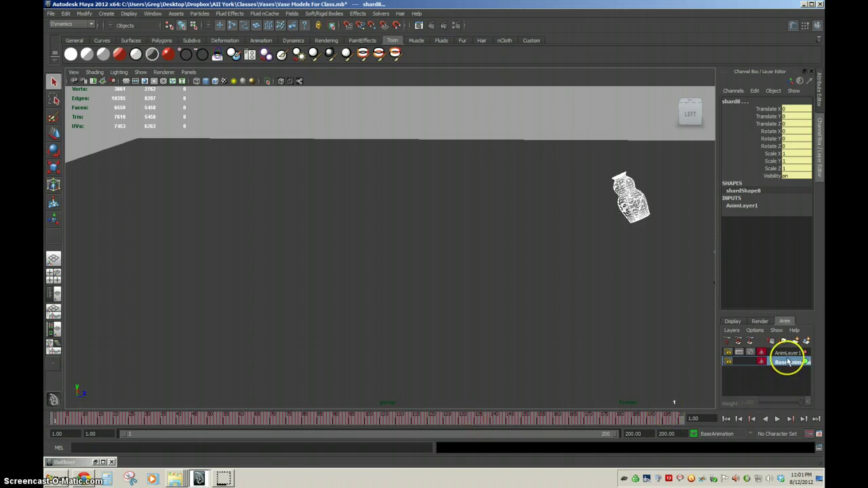
- Make AnimLayer1 the active animation layer and select the shard5 piece on the vase body at frame 23
click(785, 353)
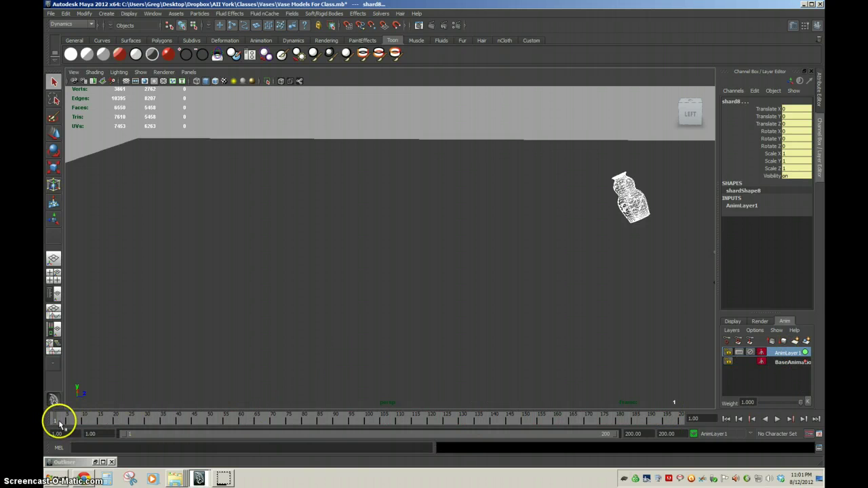
drag(59, 424, 122, 422)
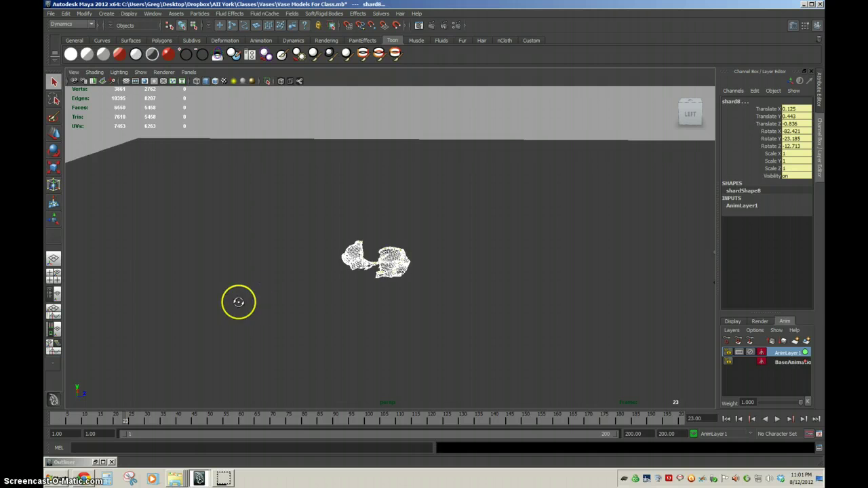
alt+drag(239, 302, 213, 303)
alt+right_drag(269, 308, 620, 306)
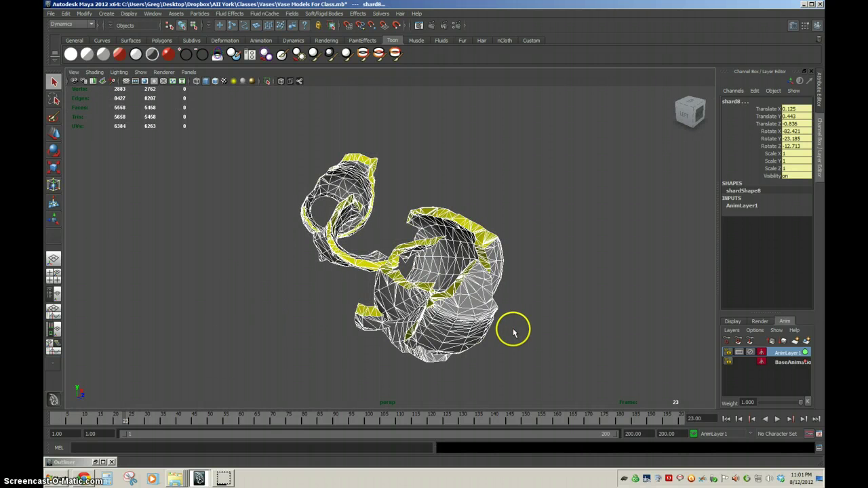
click(399, 312)
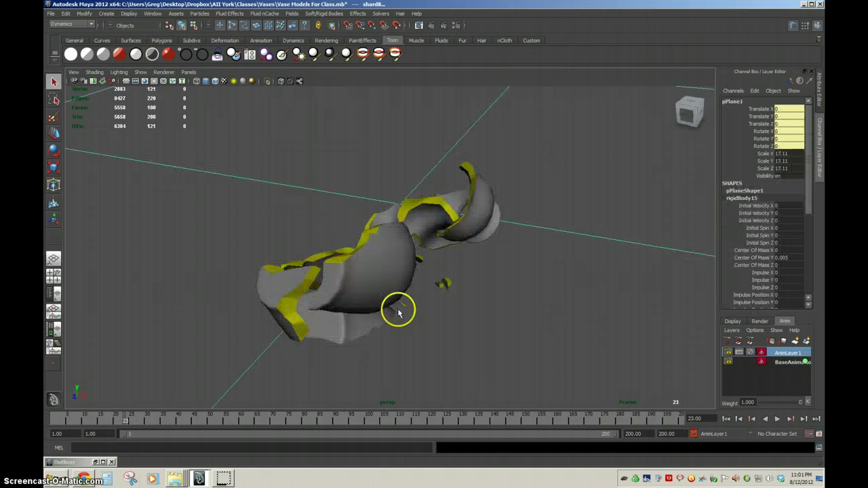
click(355, 264)
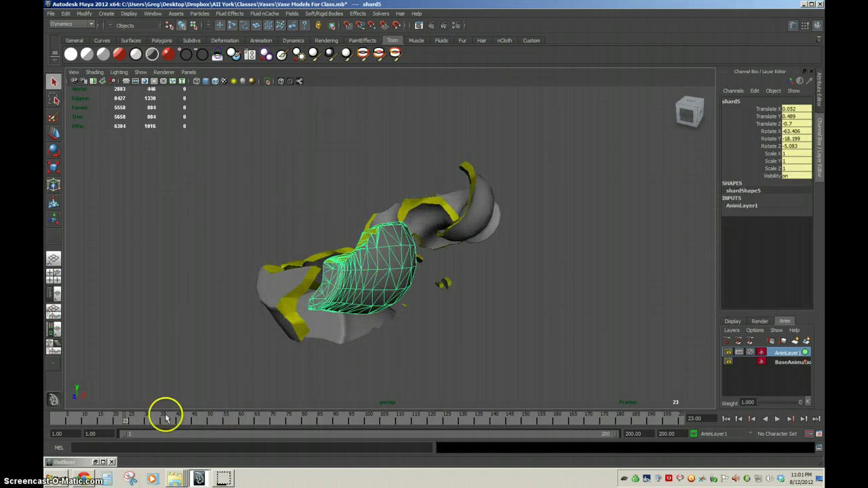
- Find the moment just before shard5 breaks from the vase and set a key for it at frame 10 on AnimLayer1
mouse_move(165, 419)
mouse_down()
mouse_move(97, 422)
mouse_move(225, 420)
mouse_move(200, 429)
mouse_move(154, 422)
mouse_up()
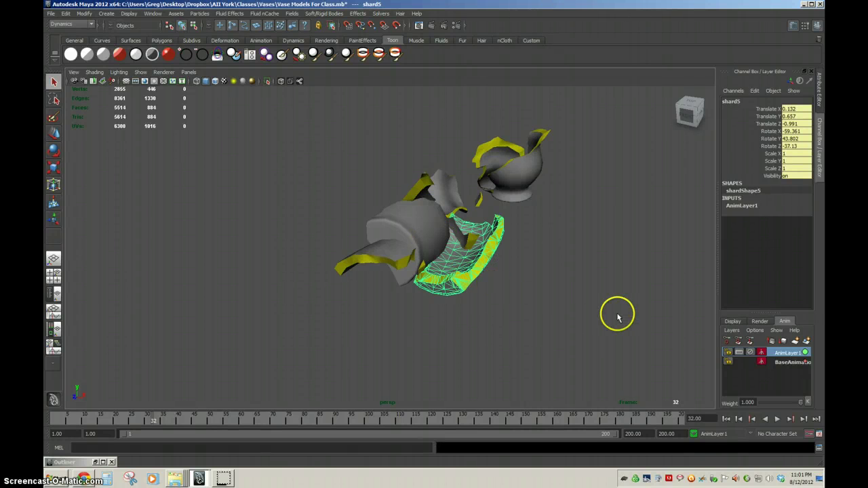
click(400, 234)
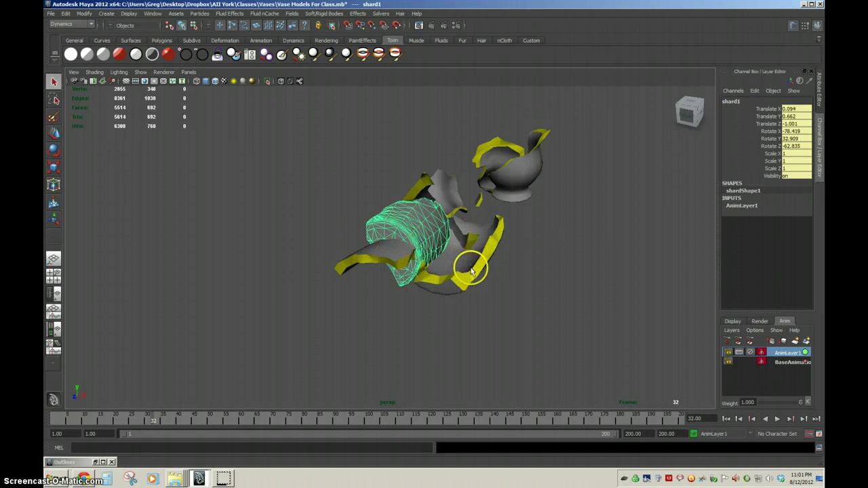
key(ctrl+z)
click(131, 422)
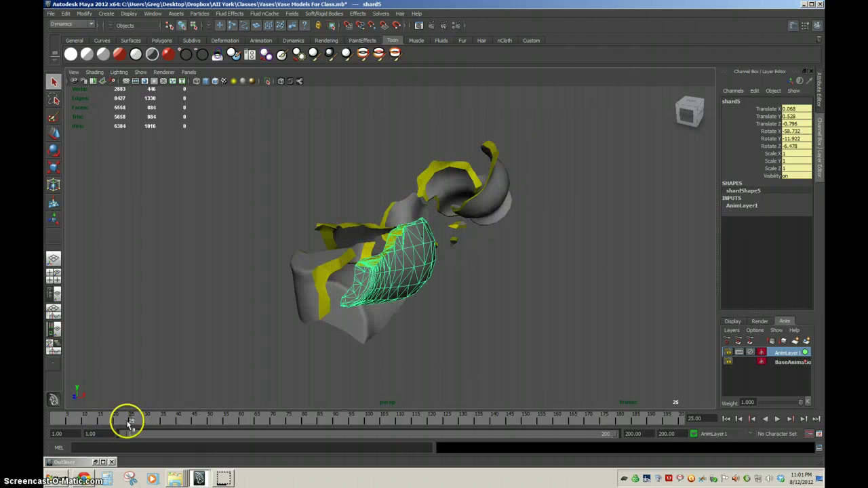
drag(118, 424, 124, 424)
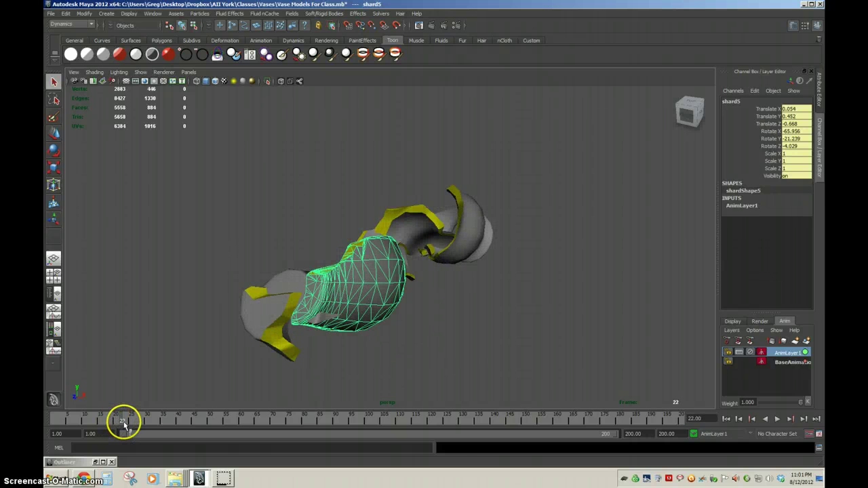
alt+drag(365, 332, 413, 329)
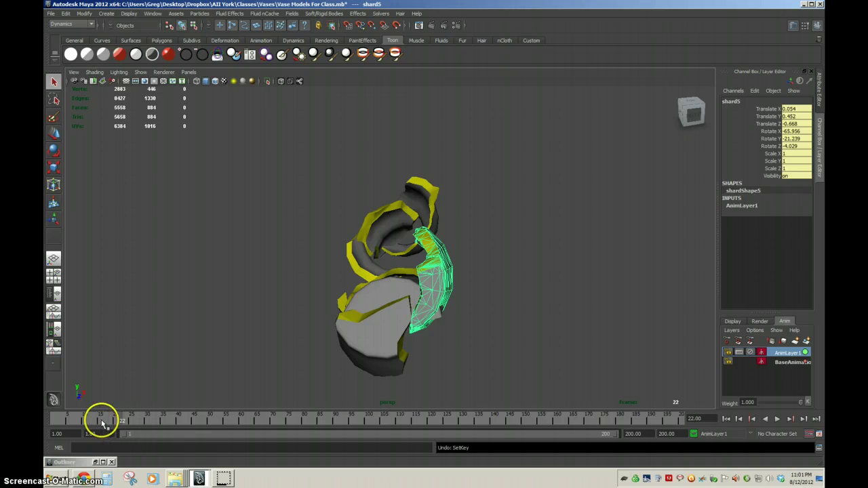
mouse_move(102, 424)
mouse_down()
mouse_move(110, 422)
mouse_move(101, 421)
mouse_up()
alt+drag(409, 378, 384, 368)
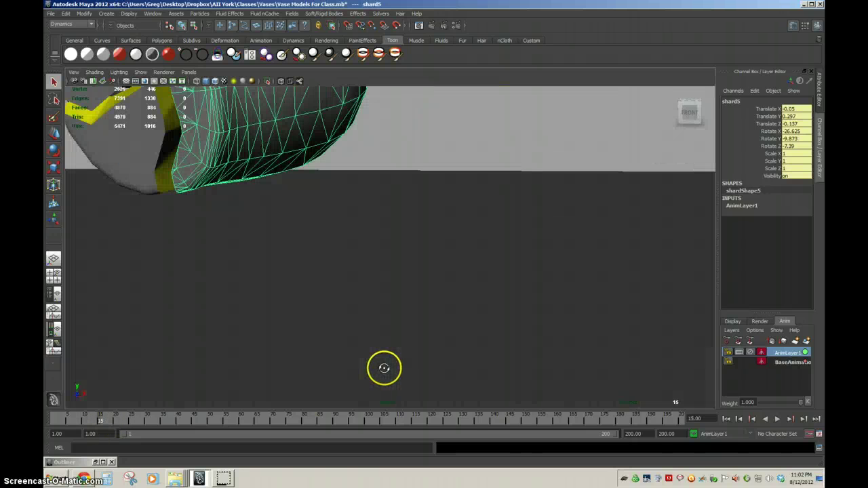
scroll(390, 379, down, 3)
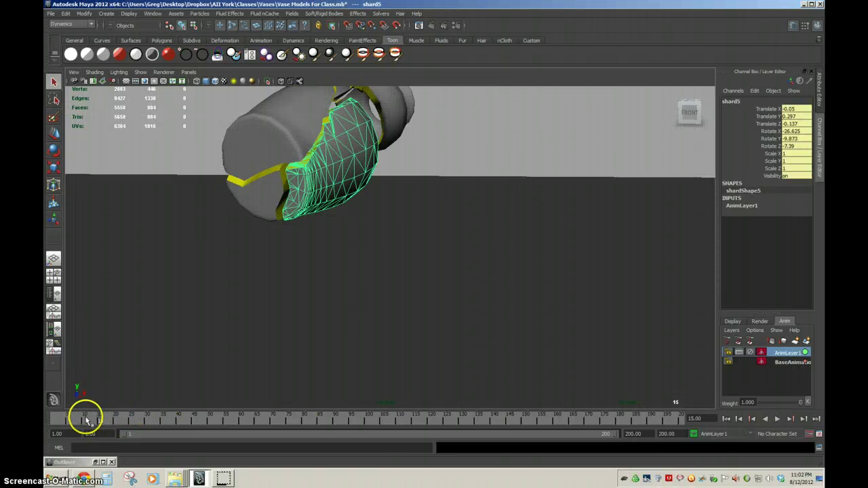
mouse_move(86, 421)
mouse_down()
mouse_move(78, 420)
mouse_move(96, 420)
mouse_move(83, 420)
mouse_up()
alt+middle_drag(397, 346, 408, 258)
alt+right_drag(333, 299, 293, 293)
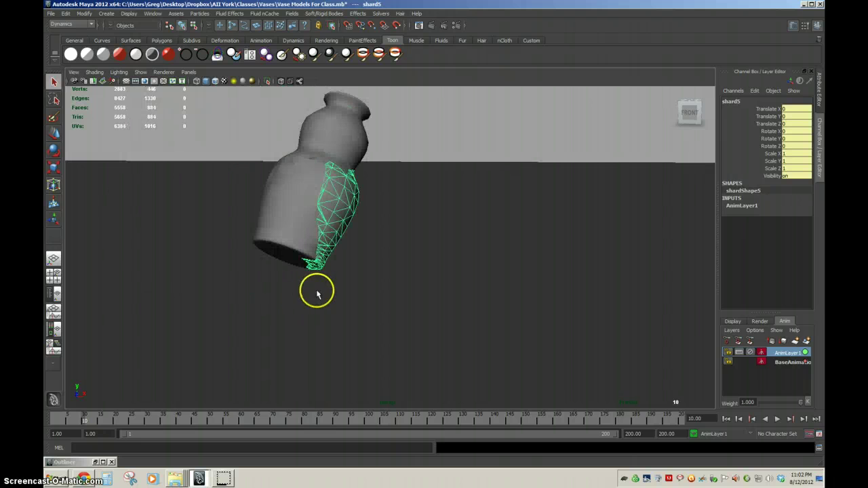
key(s)
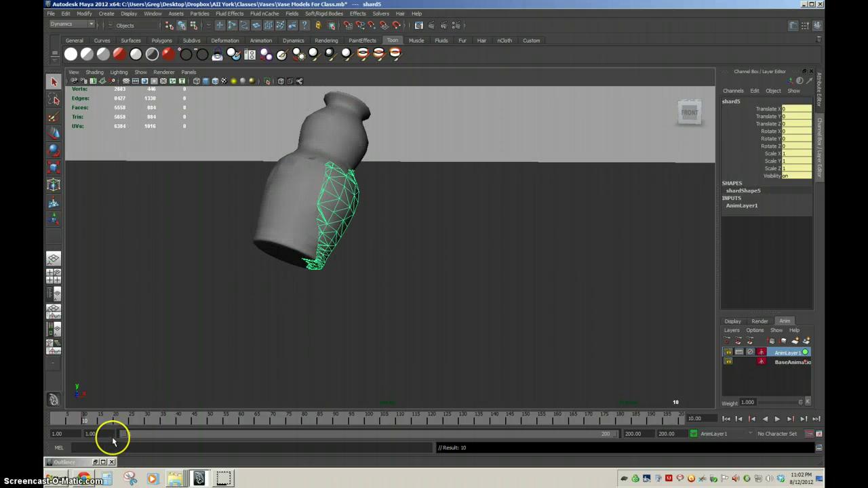
- At frame 30, move shard5 sideways away from the other pieces to about X 0.302, Y 0.692, Z -0.911
click(147, 422)
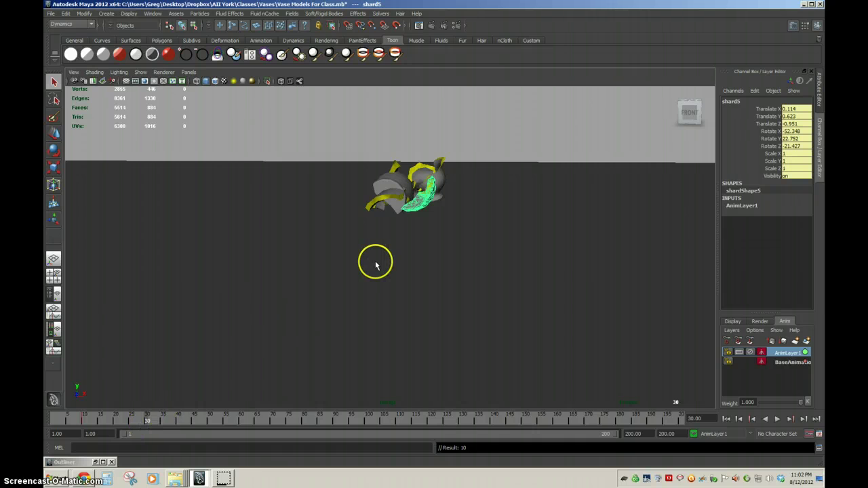
alt+drag(396, 256, 453, 241)
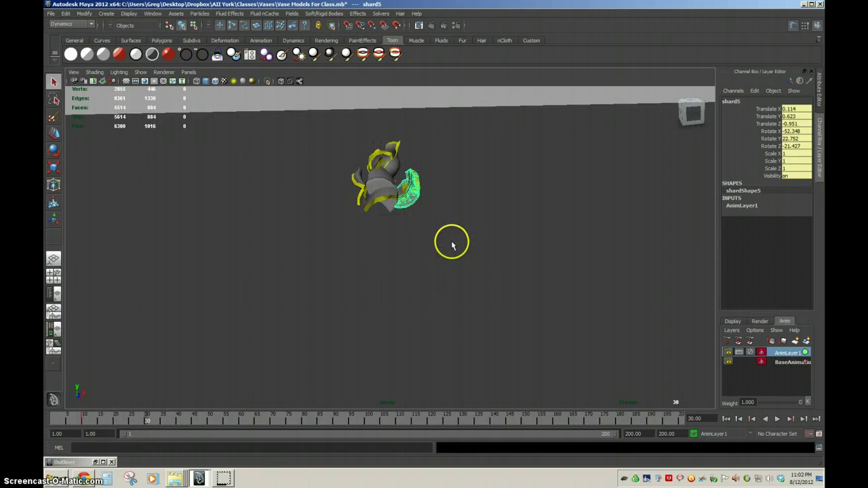
key(w)
middle_drag(433, 193, 458, 193)
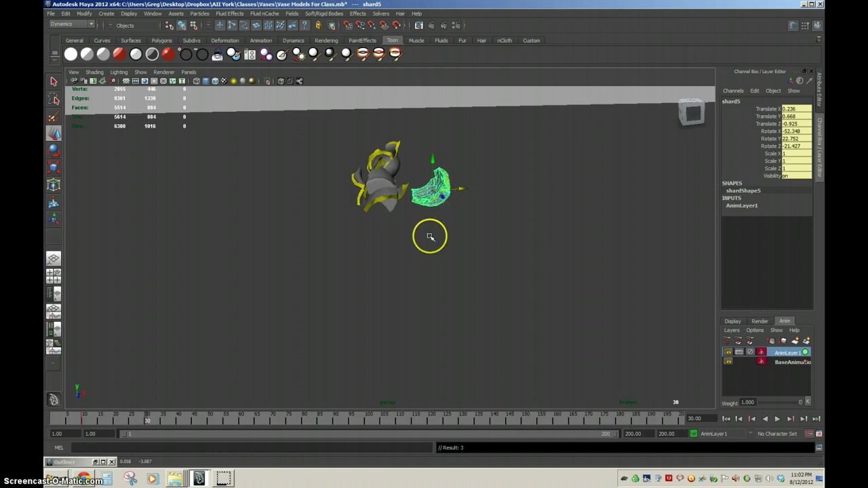
mouse_move(146, 422)
mouse_down()
mouse_move(87, 421)
mouse_move(238, 425)
mouse_move(148, 423)
mouse_up()
key(w)
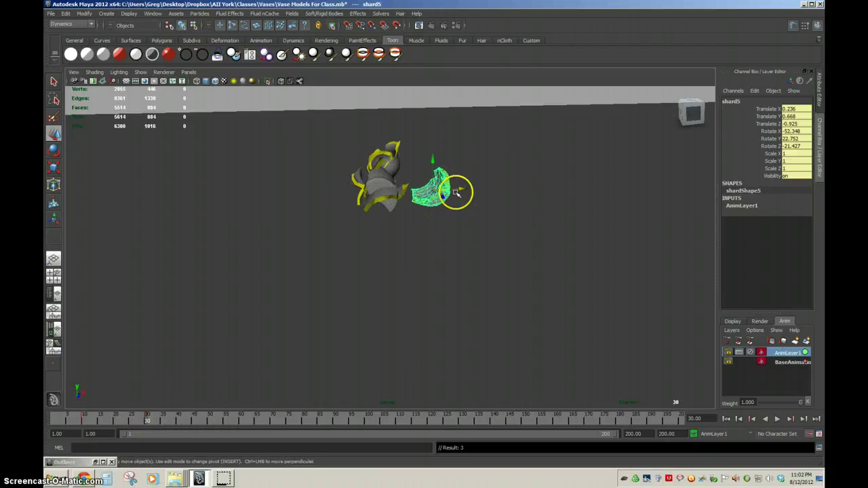
middle_drag(461, 190, 471, 190)
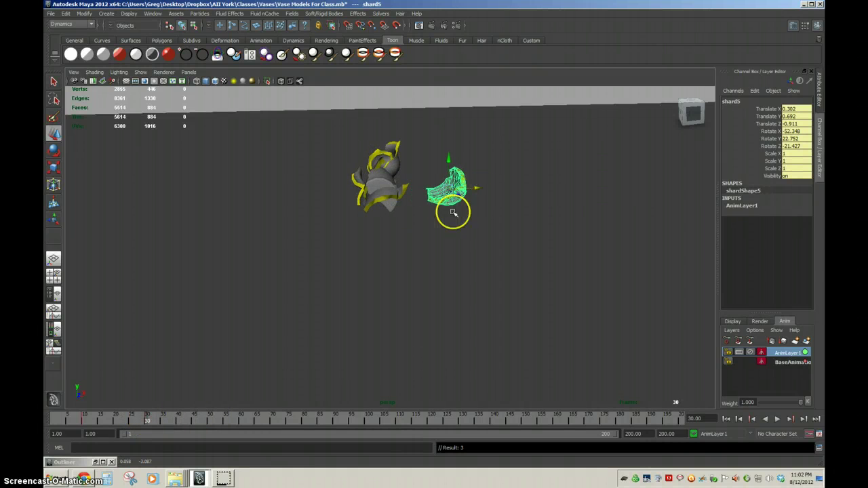
- Select the small shard9 piece and set a key for it at frame 20 on AnimLayer1
drag(144, 420, 413, 403)
alt+drag(369, 273, 388, 268)
click(454, 152)
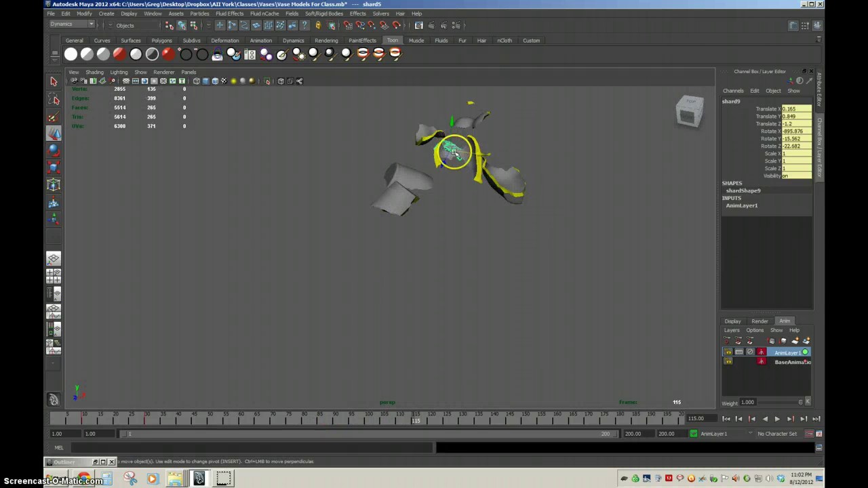
drag(114, 419, 210, 384)
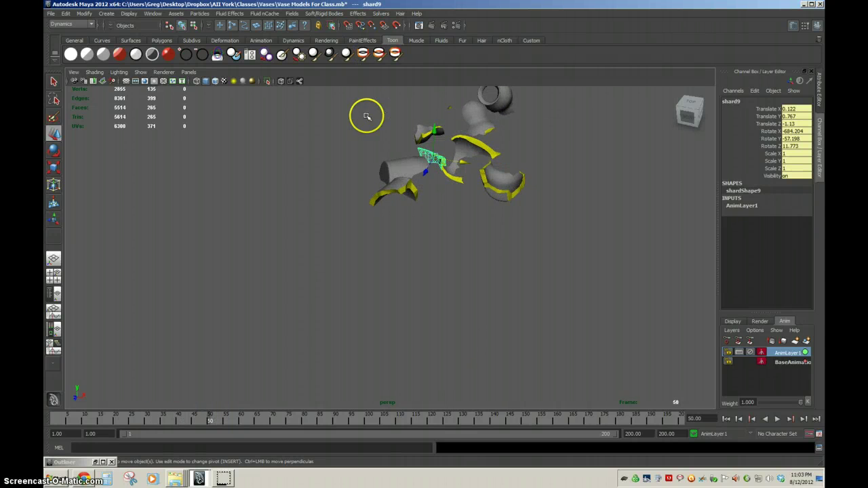
mouse_move(113, 426)
mouse_down()
mouse_move(108, 419)
mouse_move(120, 423)
mouse_up()
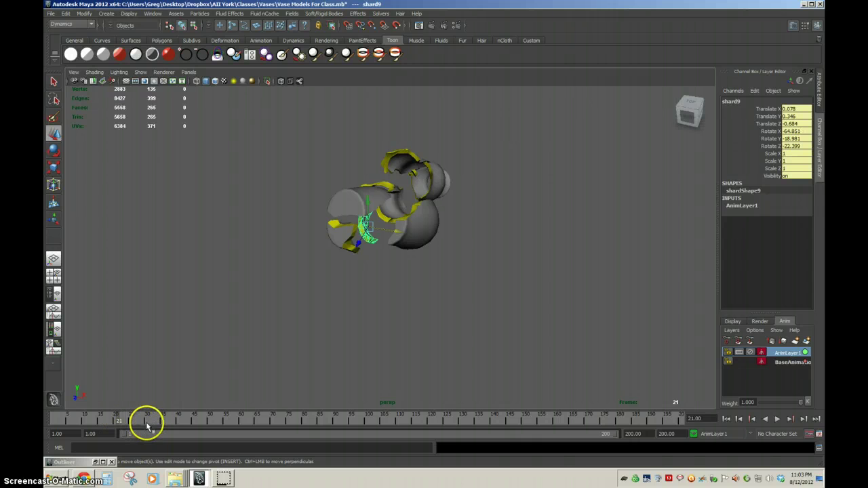
key(s)
- At frame 45, move shard9 outward from the other pieces to about X -0.266, Y 0.594, Z -1.182 and review the motion
drag(174, 422, 193, 422)
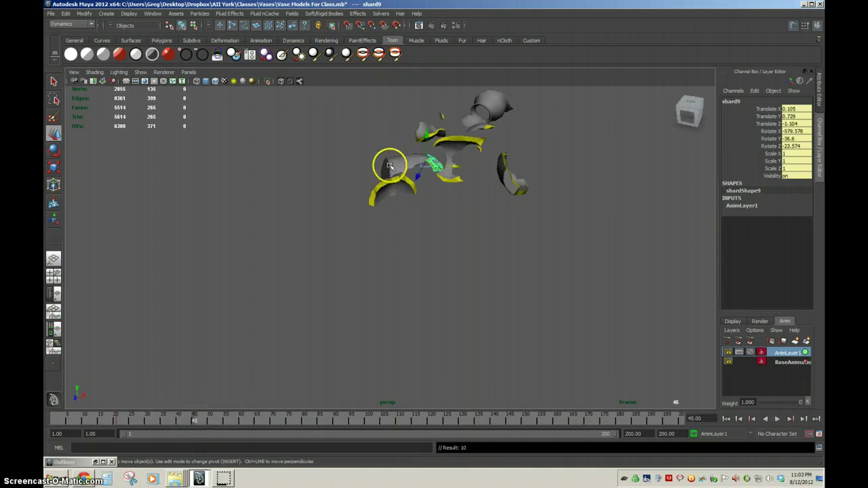
alt+drag(455, 166, 381, 191)
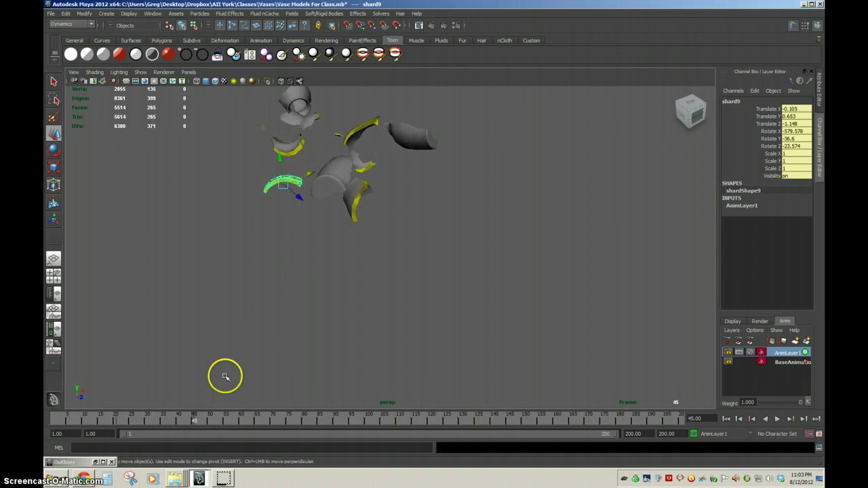
drag(185, 423, 84, 181)
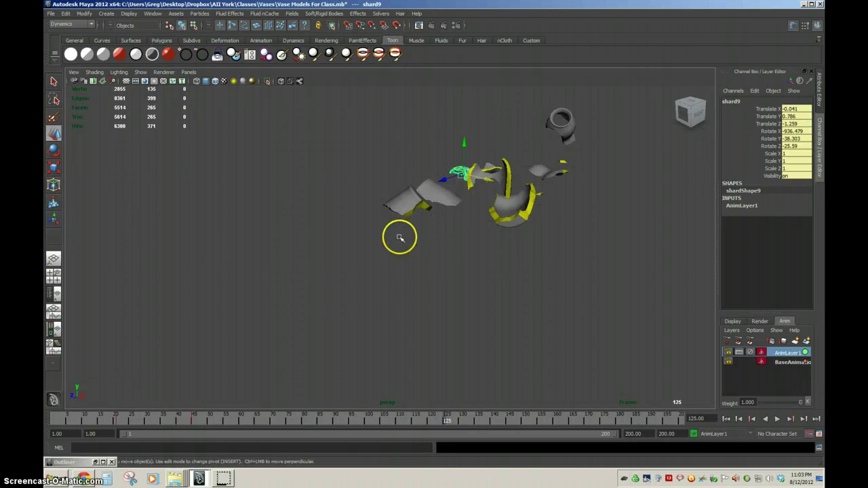
click(195, 420)
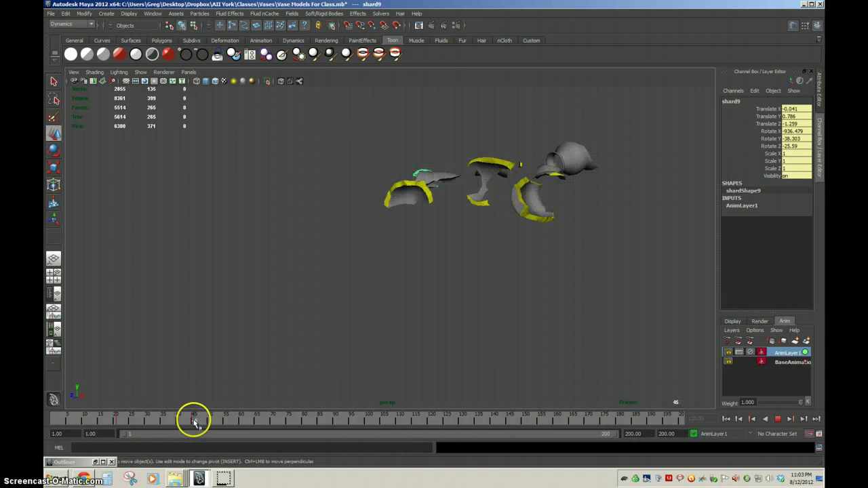
drag(447, 181, 352, 209)
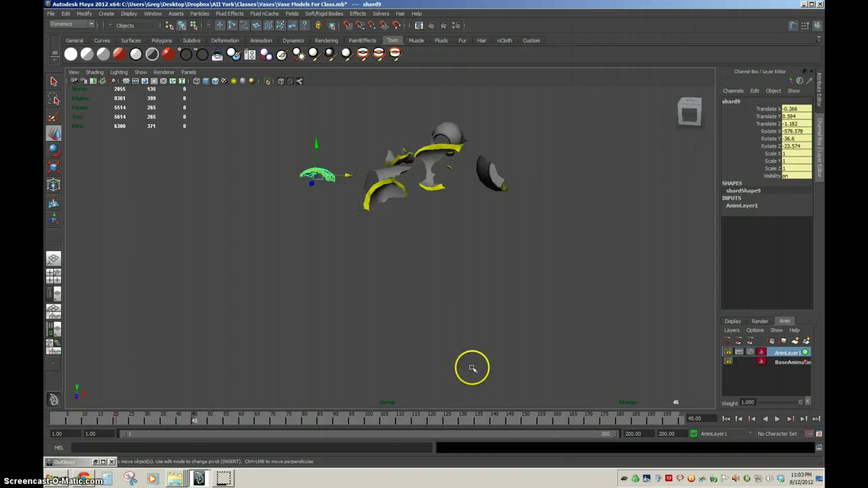
drag(121, 413, 239, 414)
- Select the large shard1 piece from the vase base and set a key for it at frame 20 on AnimLayer1
alt+drag(307, 184, 315, 217)
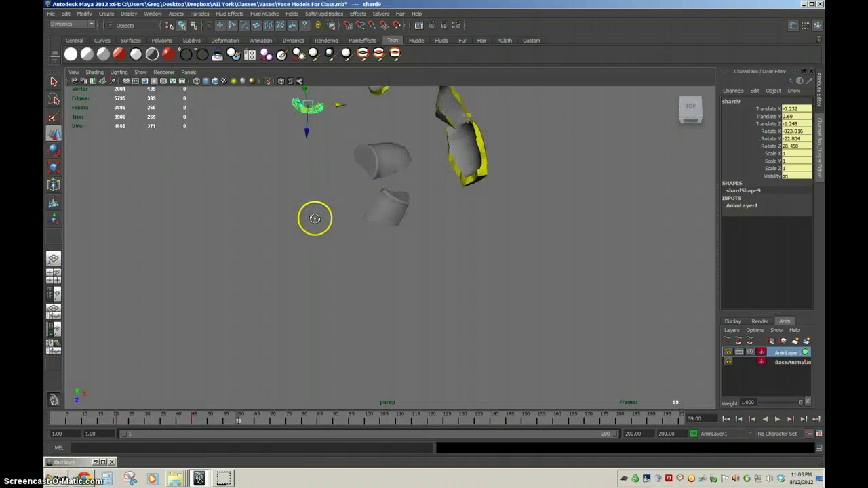
click(369, 158)
key(alt+v)
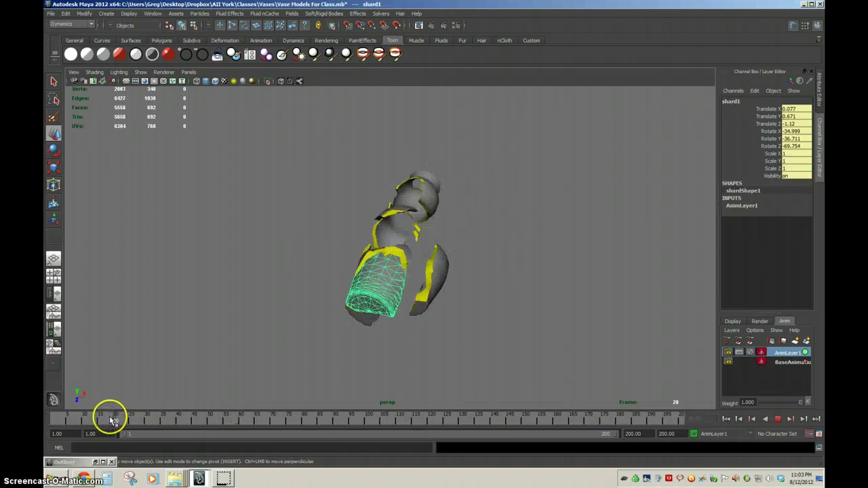
drag(146, 418, 179, 414)
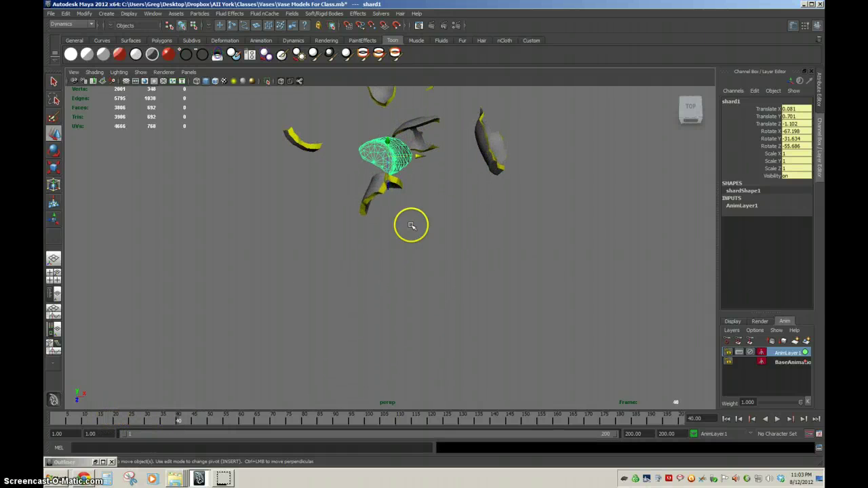
click(118, 421)
key(alt+v)
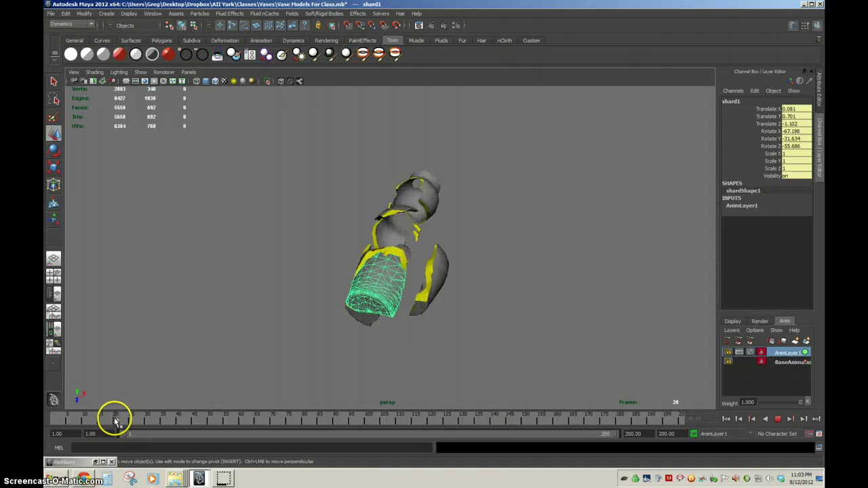
click(115, 421)
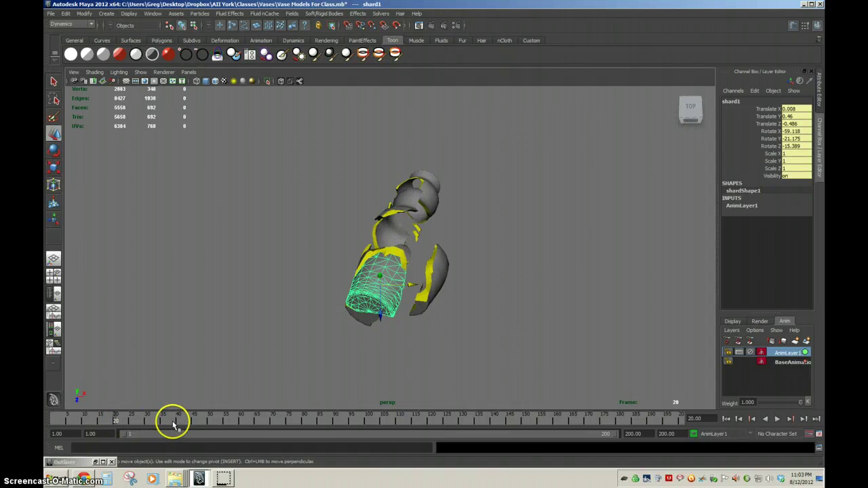
- At frame 41, move shard1 away from the debris to about X 0.321, Y 0.665, Z -0.939 and return to frame 1
drag(179, 422, 180, 418)
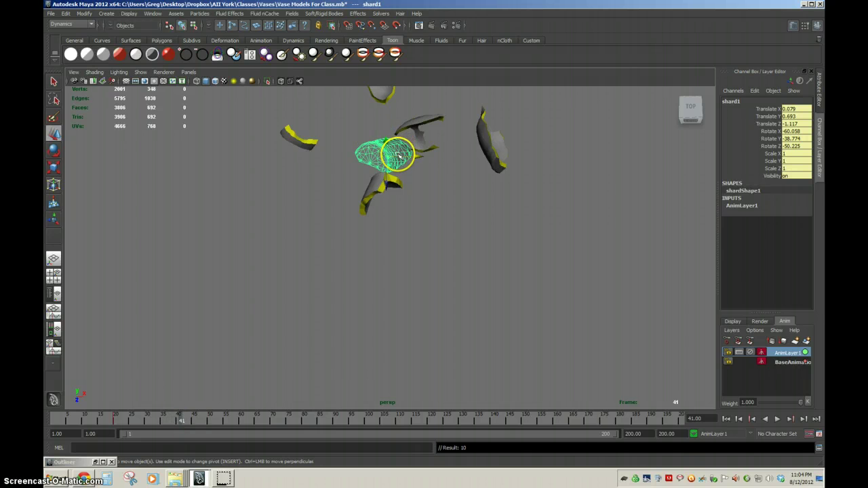
drag(400, 156, 449, 224)
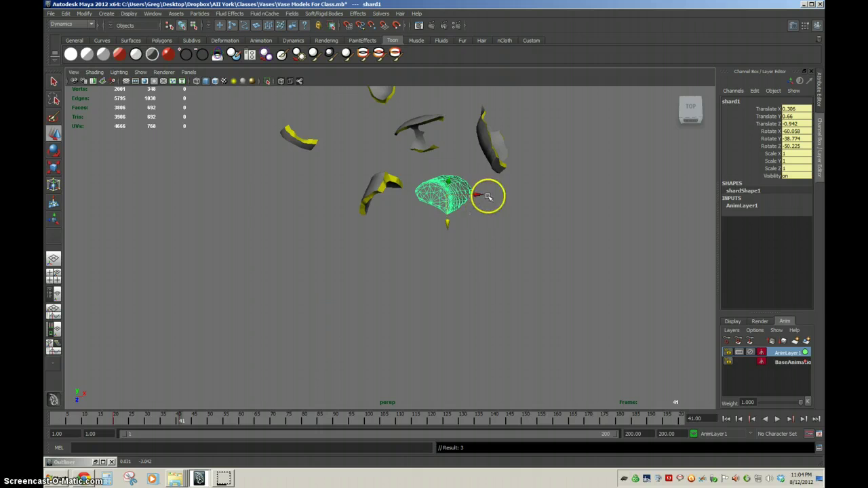
drag(169, 415, 59, 382)
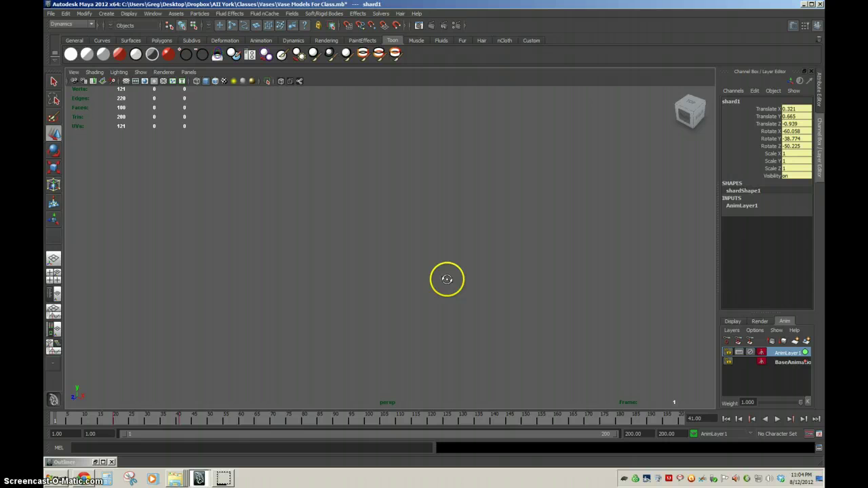
- Frame the vase from farther back and play the animation from frame 1 to review shard1's motion among the flying pieces
alt+drag(447, 280, 432, 278)
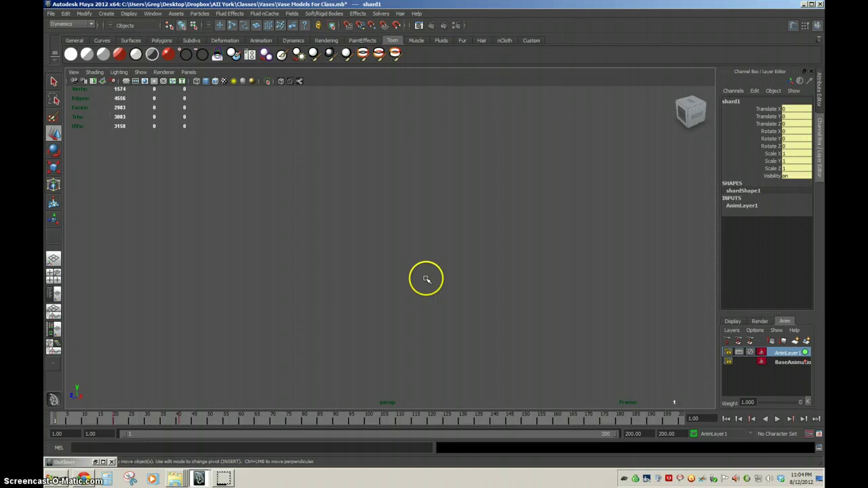
key(f)
scroll(441, 280, down, 5)
alt+drag(432, 283, 478, 283)
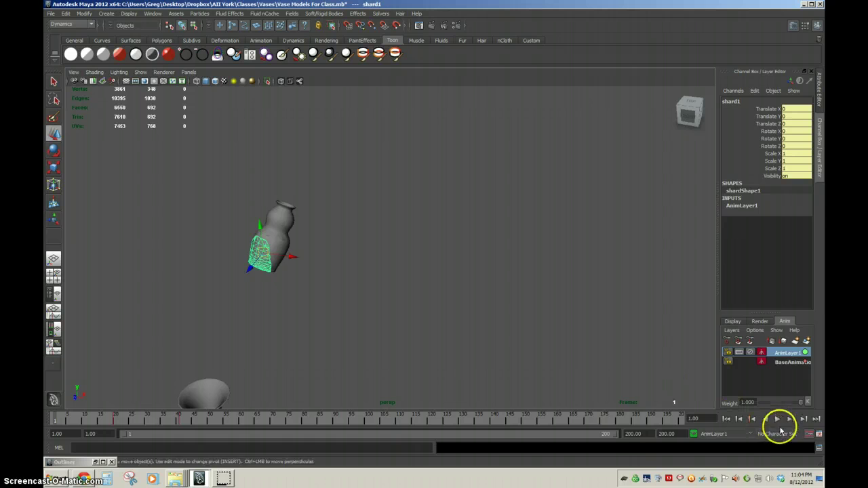
click(777, 419)
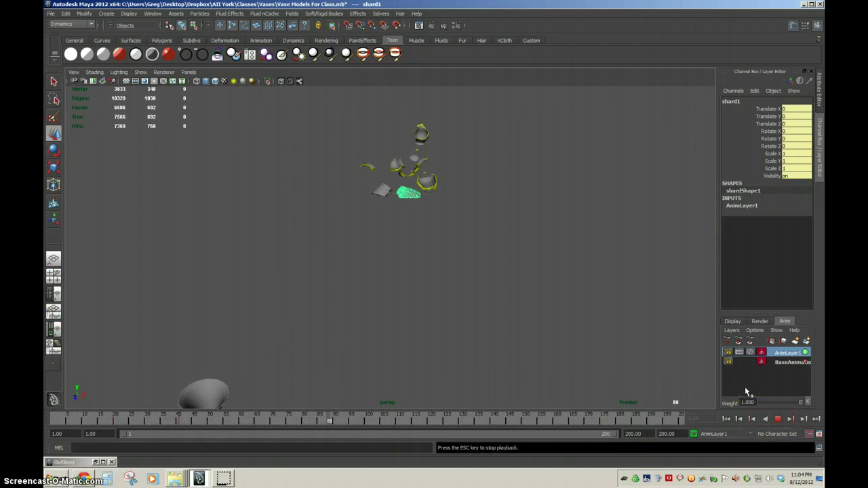
click(777, 419)
- Select the shard13 piece beside shard1 and set a key for it at frame 10 on AnimLayer1
drag(208, 416, 124, 422)
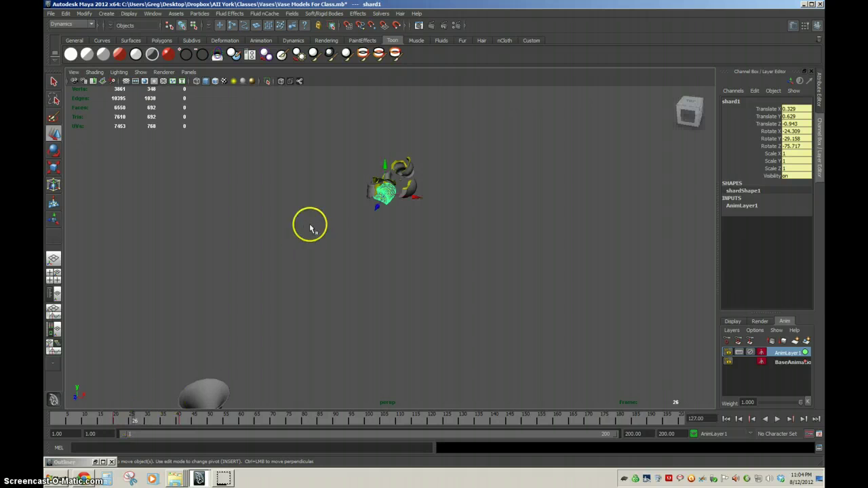
click(372, 189)
alt+drag(337, 218, 364, 224)
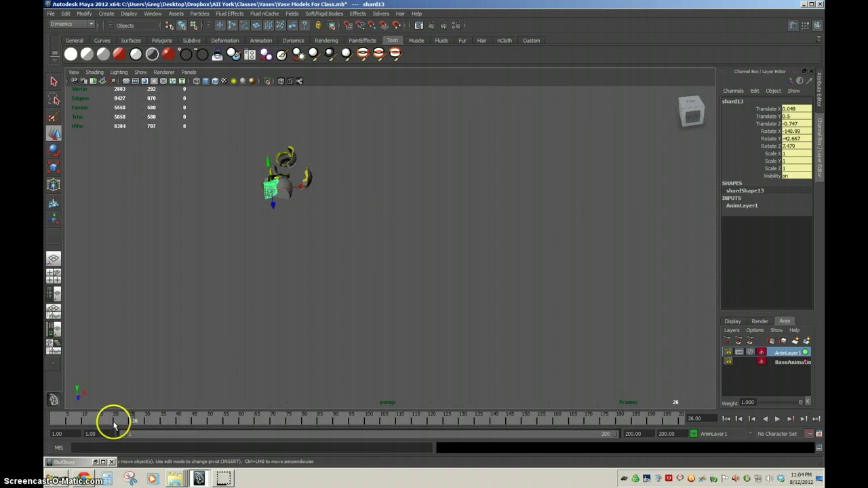
mouse_move(114, 420)
mouse_down()
mouse_move(79, 423)
mouse_move(84, 428)
mouse_up()
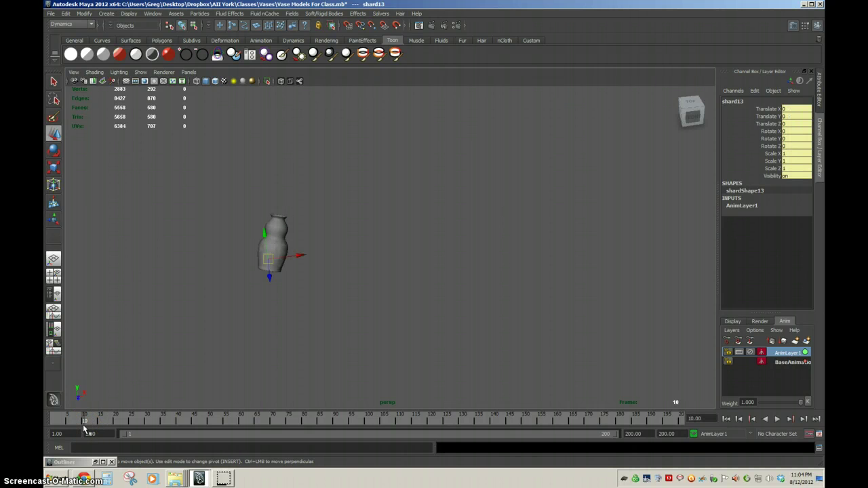
- At frame 25, move shard13 away from the other pieces to about X -0.104, Y 0.282, Z -0.594
click(131, 424)
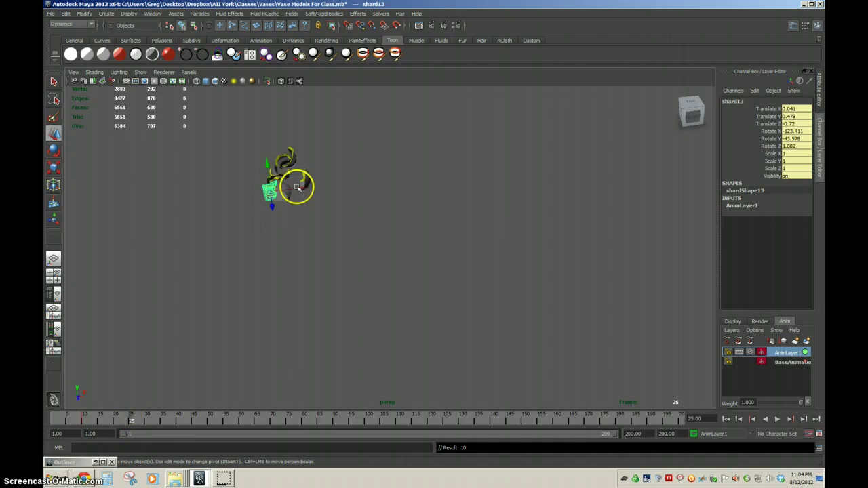
middle_drag(297, 188, 275, 191)
alt+drag(231, 235, 295, 232)
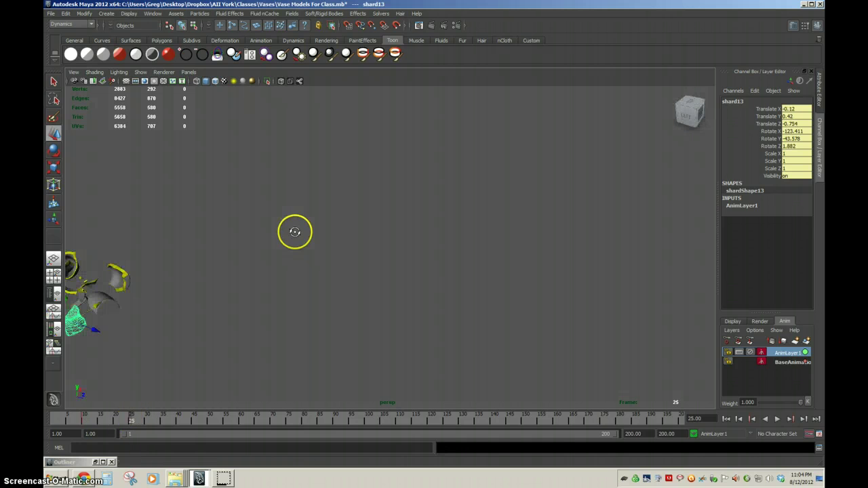
drag(93, 331, 170, 329)
scroll(135, 345, down, 3)
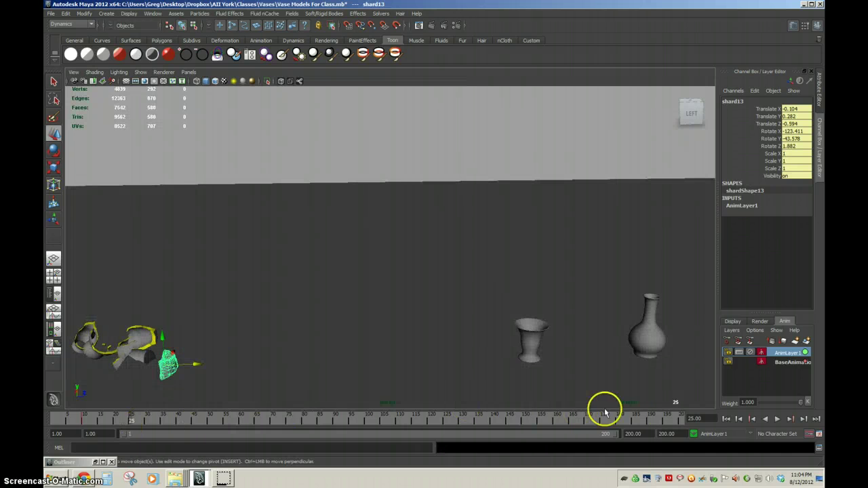
- Play the shatter from frame 1 in a wider view to review shard13's spread, stopping at frame 46
click(727, 418)
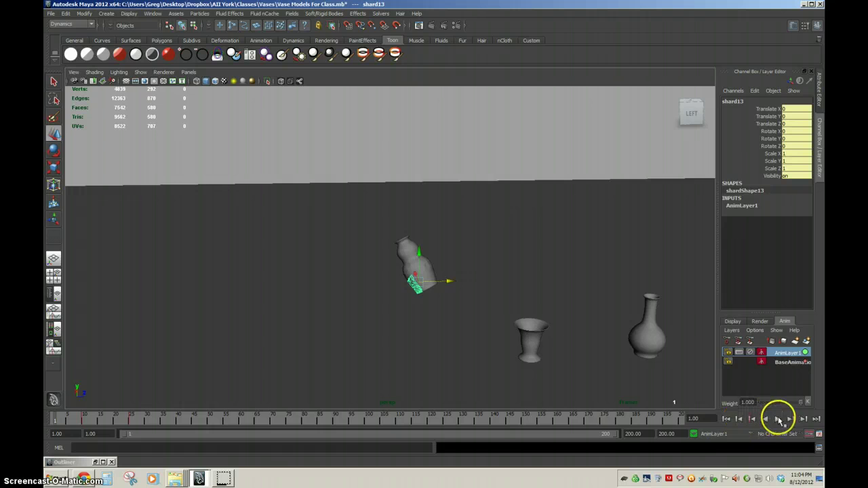
click(777, 419)
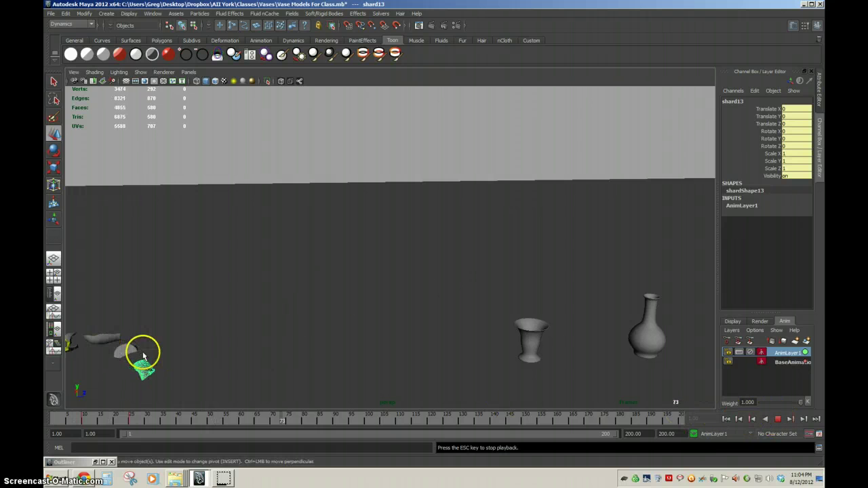
scroll(146, 358, down, 3)
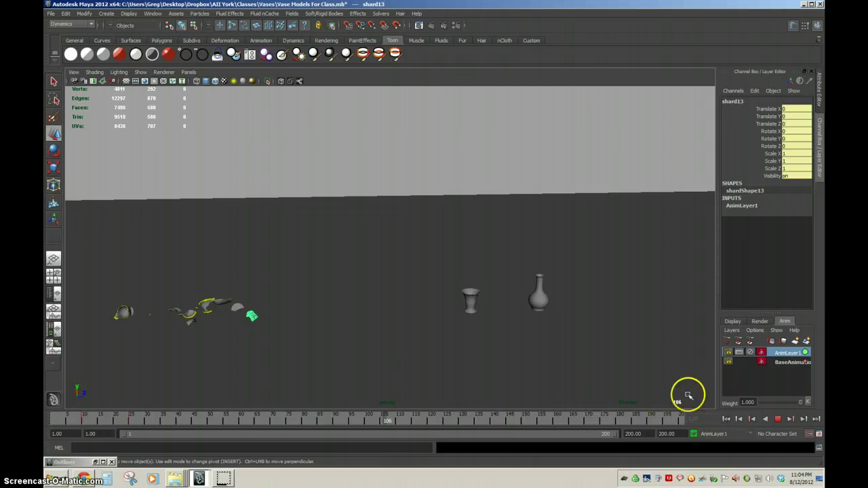
click(778, 420)
click(727, 418)
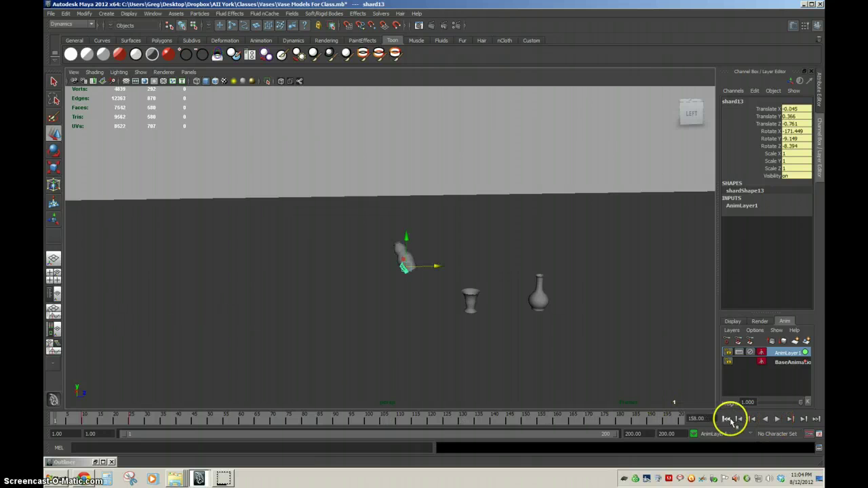
click(777, 419)
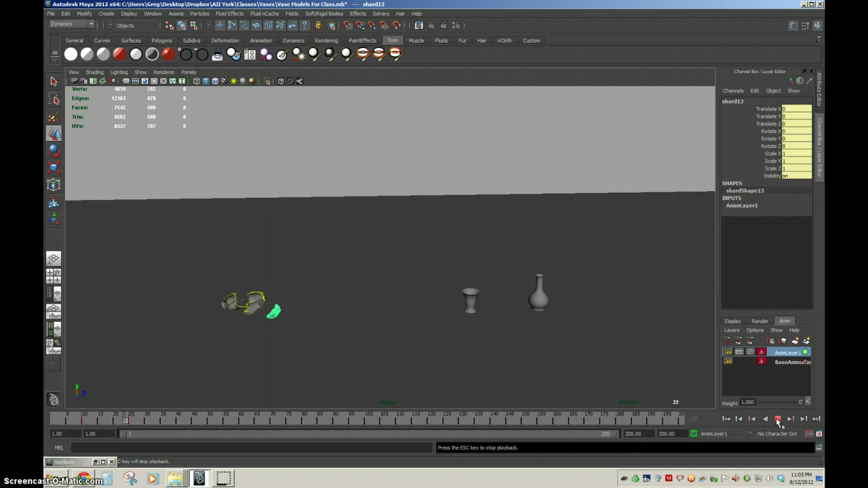
click(778, 421)
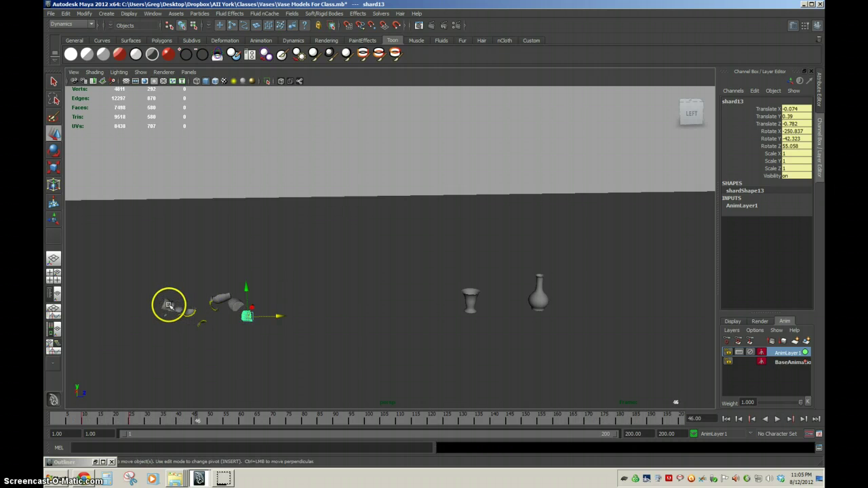
- Select shard2 and frame its BaseAnimation Translate and Rotate X, Y and Z curves in the Graph Editor
click(169, 305)
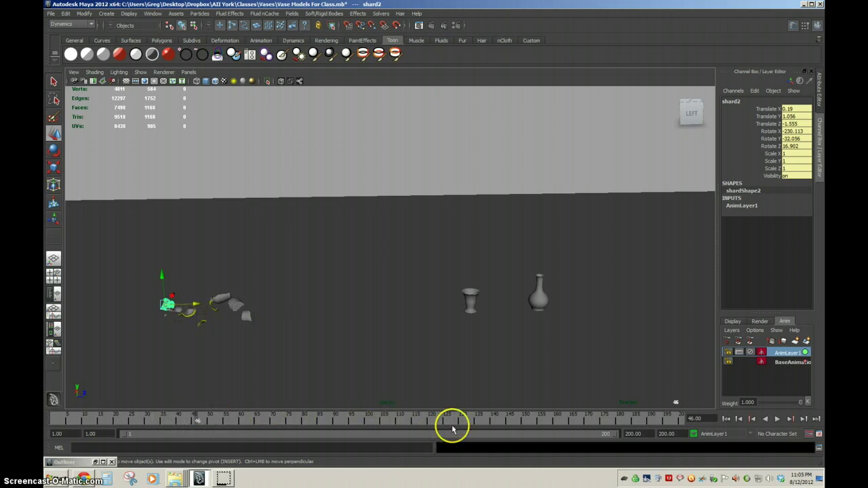
click(787, 363)
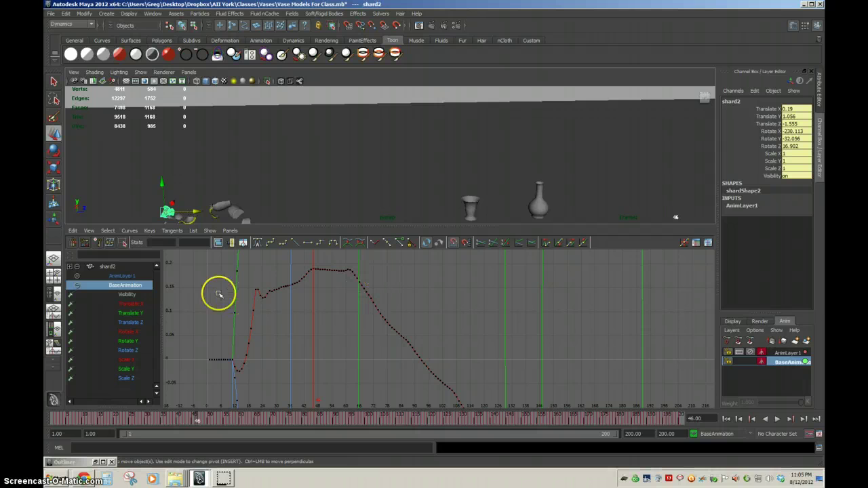
click(128, 304)
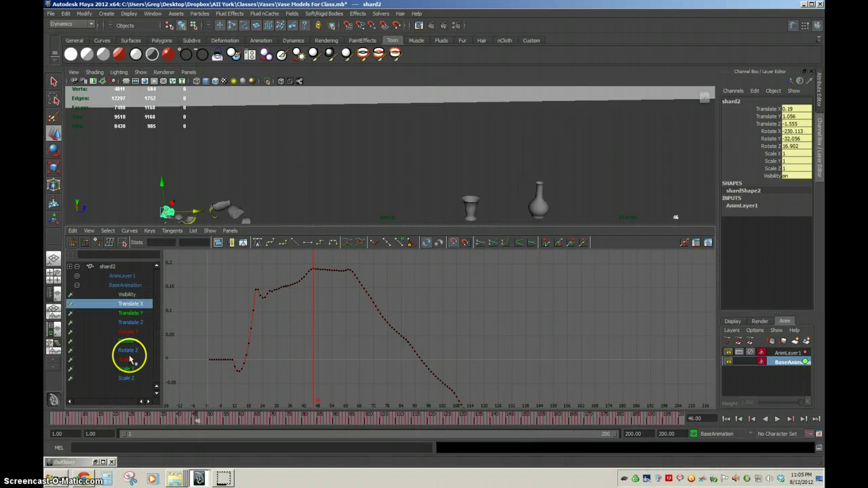
shift+click(131, 351)
click(218, 242)
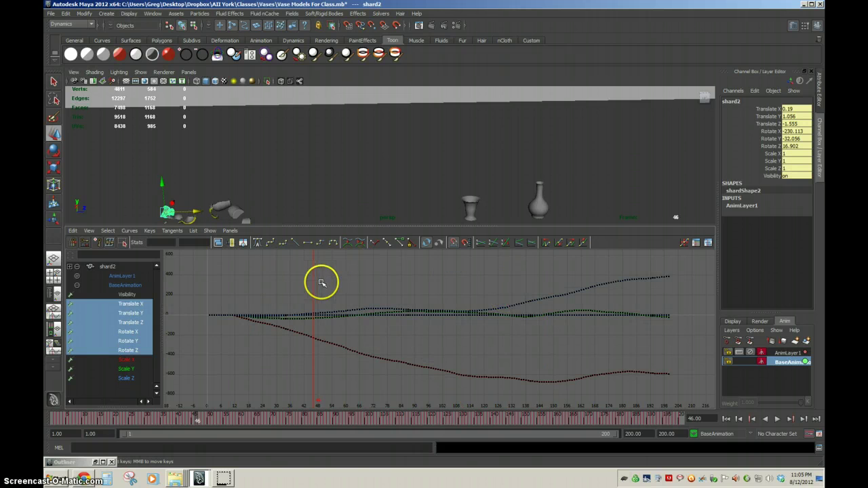
- Delete shard2's translate and rotate keys after frame 138 on BaseAnimation and shift the last remaining keys to frame 164
mouse_move(307, 403)
mouse_down()
mouse_move(333, 419)
mouse_move(487, 417)
mouse_up()
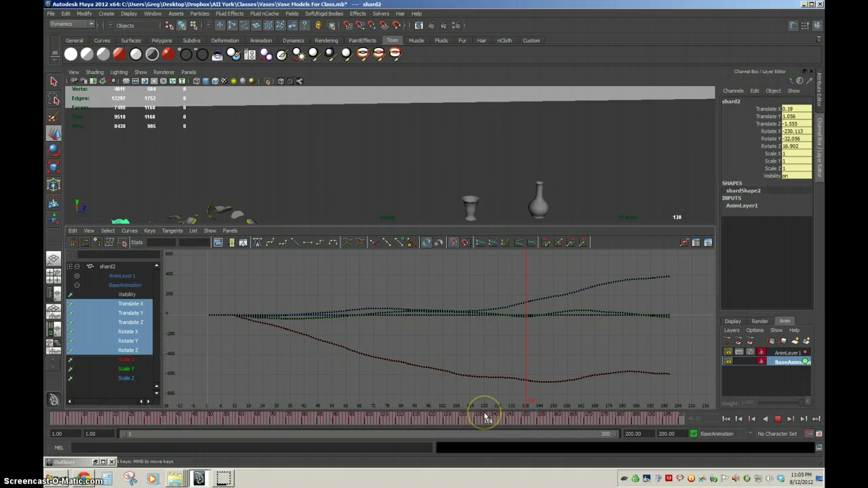
drag(485, 417, 485, 417)
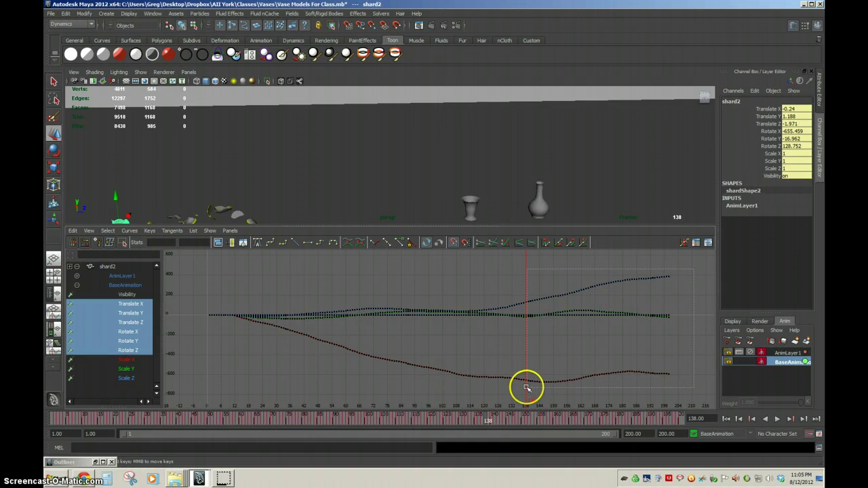
drag(526, 386, 537, 386)
key(Delete)
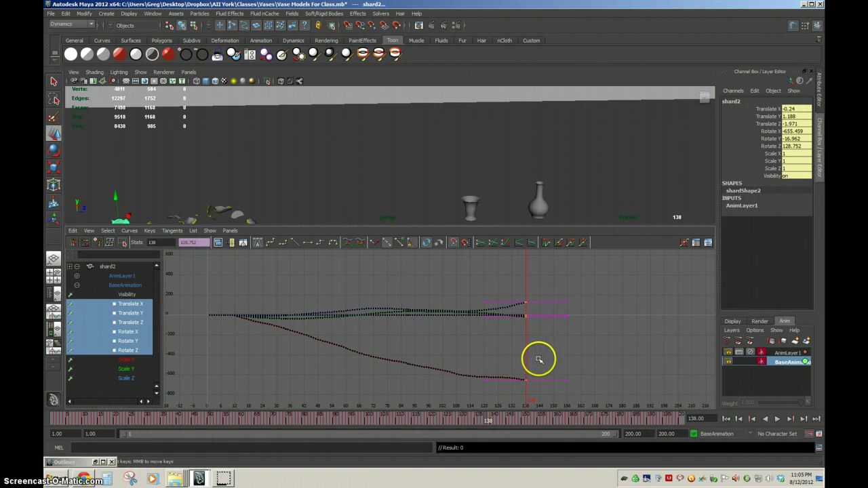
shift+middle_drag(569, 354, 601, 357)
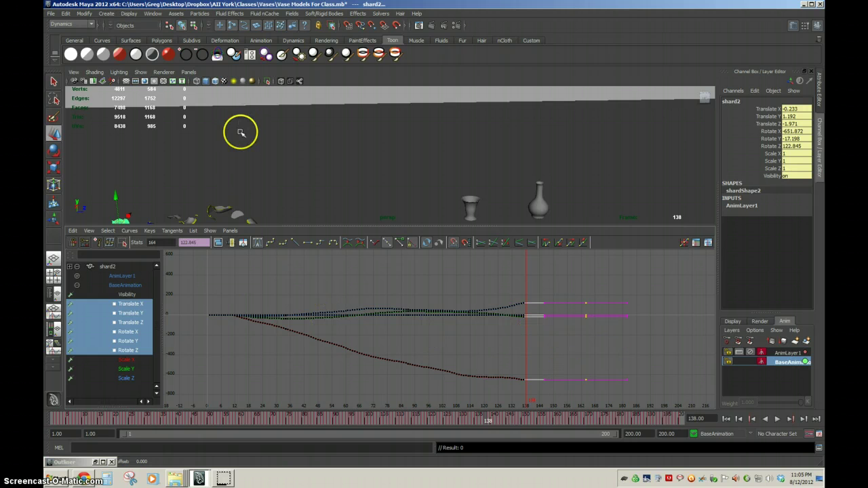
- Bring the debris into view and play the animation from frame 1 to check how shard2 comes to rest
alt+middle_drag(241, 132, 335, 127)
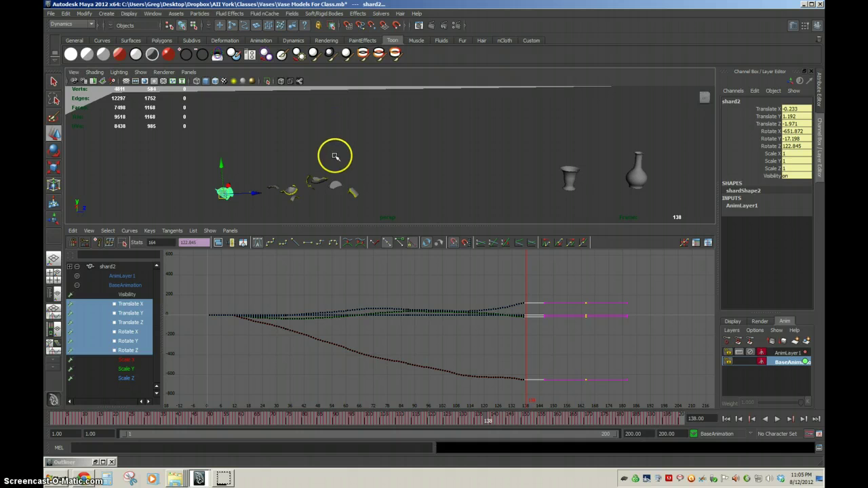
click(726, 418)
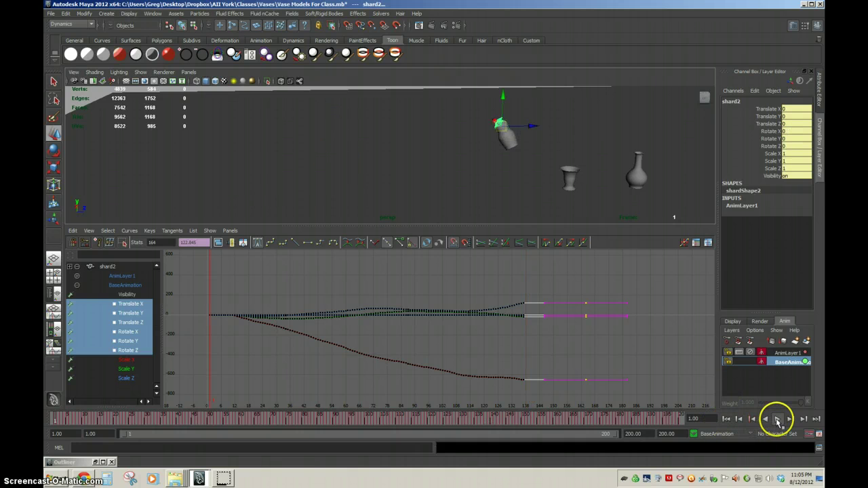
click(777, 418)
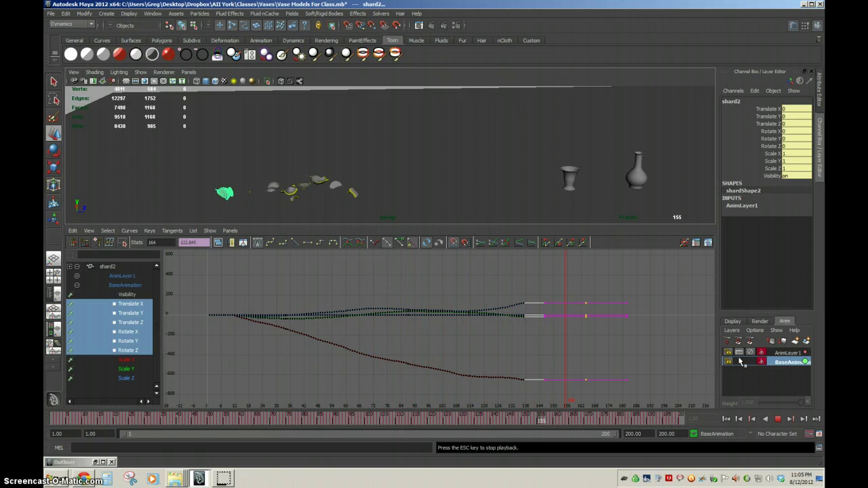
click(778, 419)
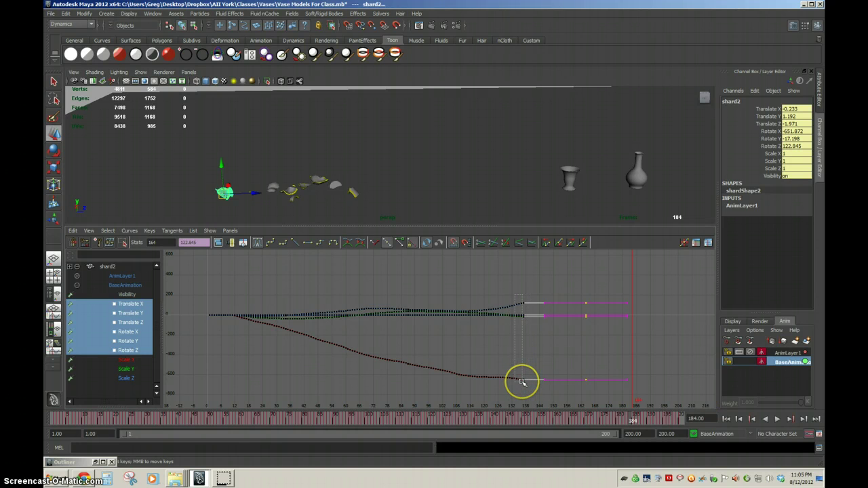
- Delete shard2's keys just before frame 137 and move the Rotate Z, Rotate Y and translate keys at 137 to frame 142
middle_drag(523, 383, 529, 373)
click(529, 375)
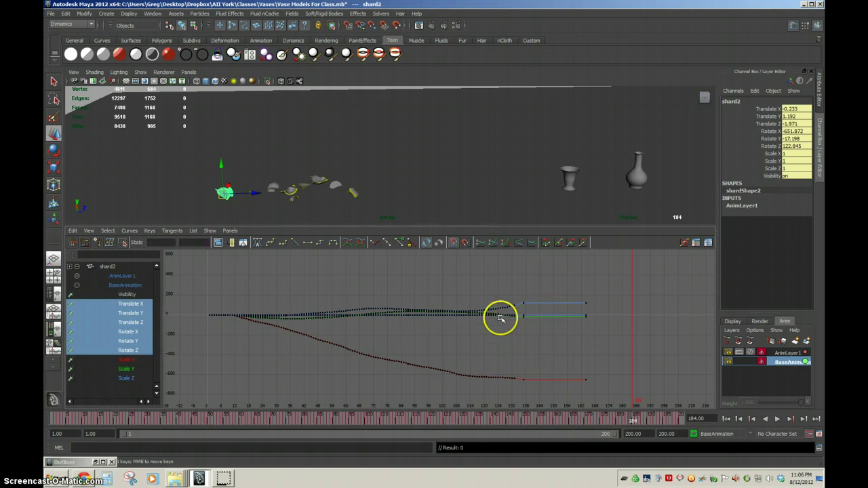
alt+right_drag(502, 317, 541, 322)
key(a)
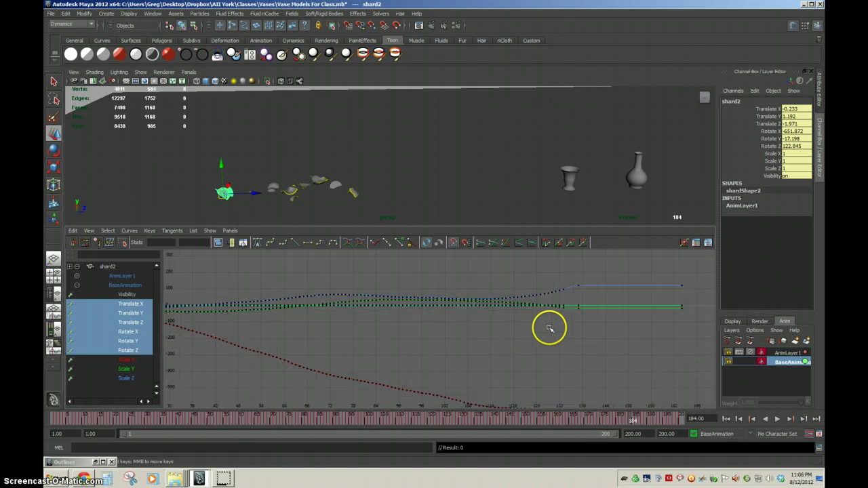
drag(584, 291, 585, 291)
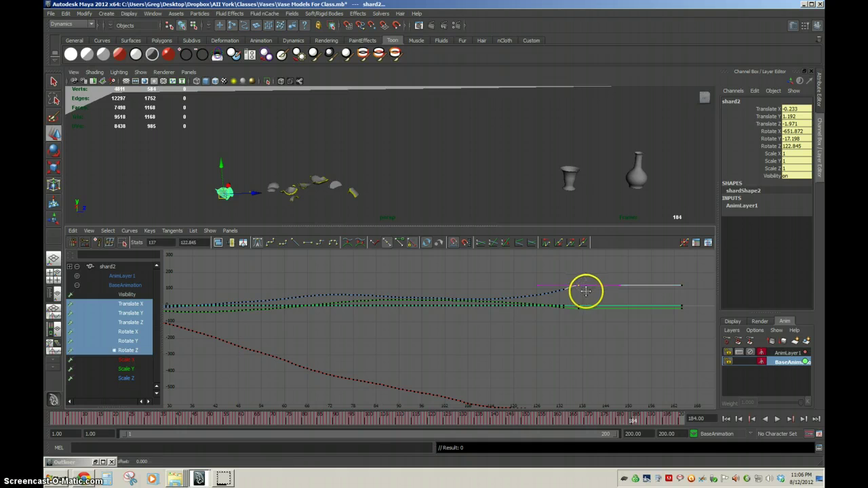
middle_drag(585, 291, 600, 291)
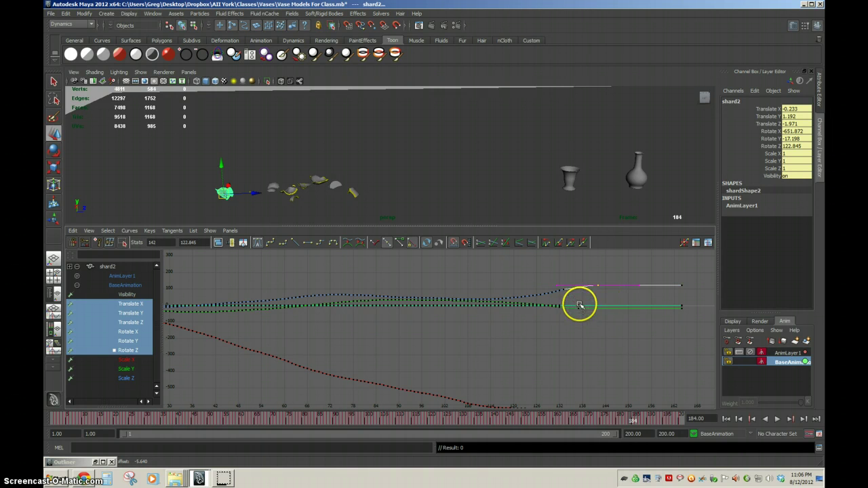
drag(579, 305, 591, 325)
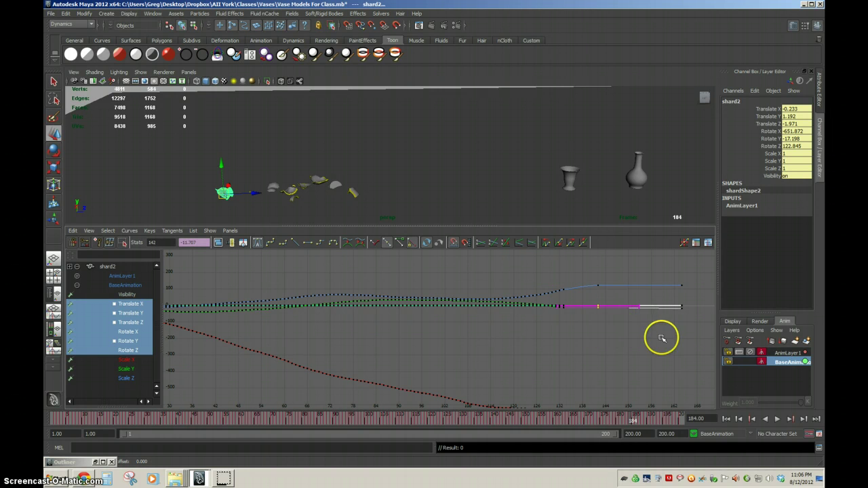
- Play the animation from frame 1 to review shard2's smoothed settling motion, stopping at frame 71
click(726, 419)
click(778, 419)
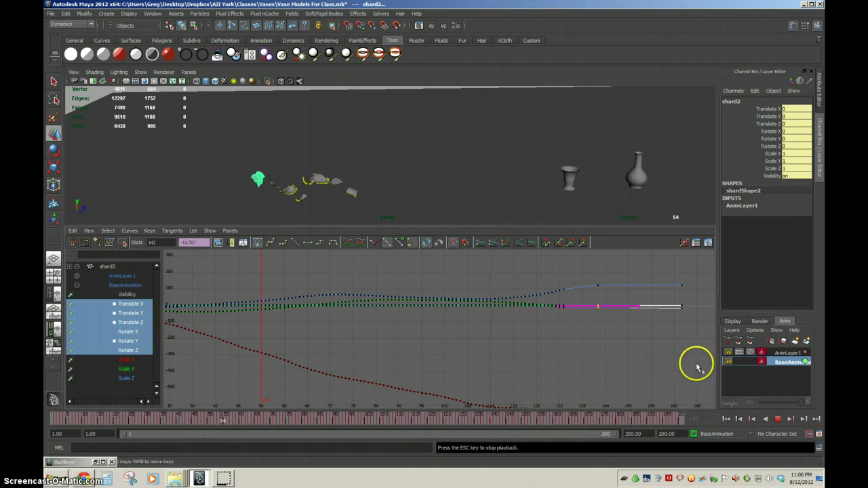
click(778, 420)
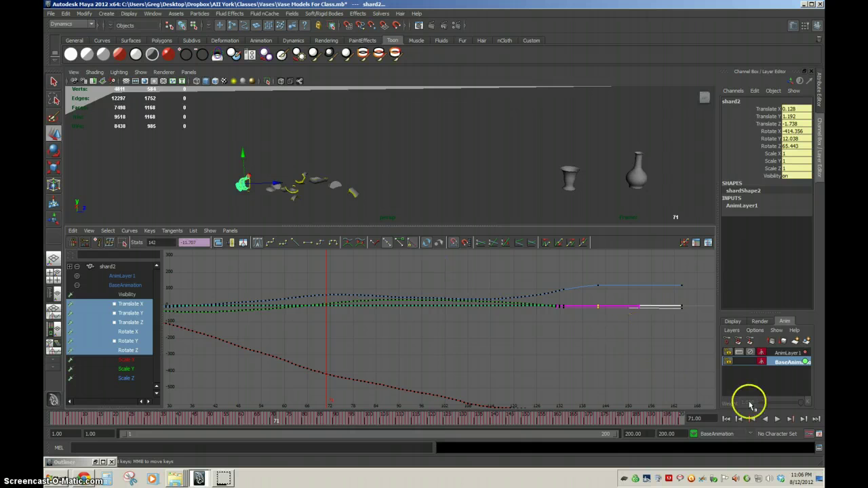
mouse_move(227, 480)
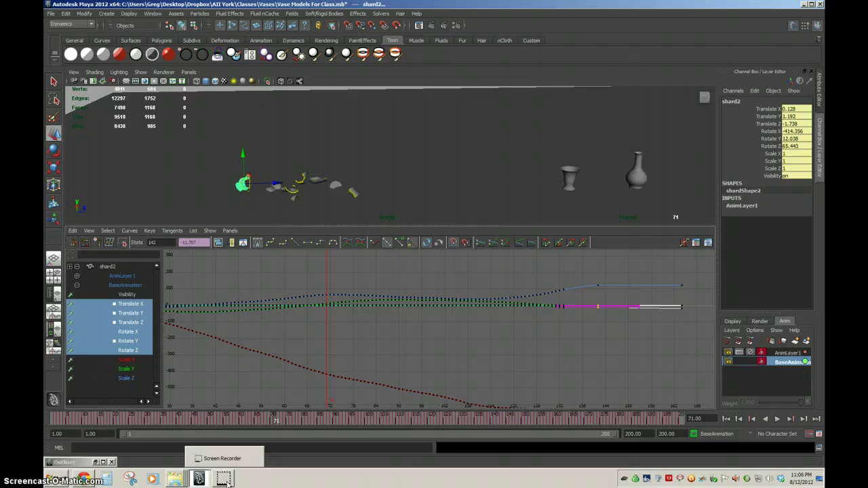
click(227, 479)
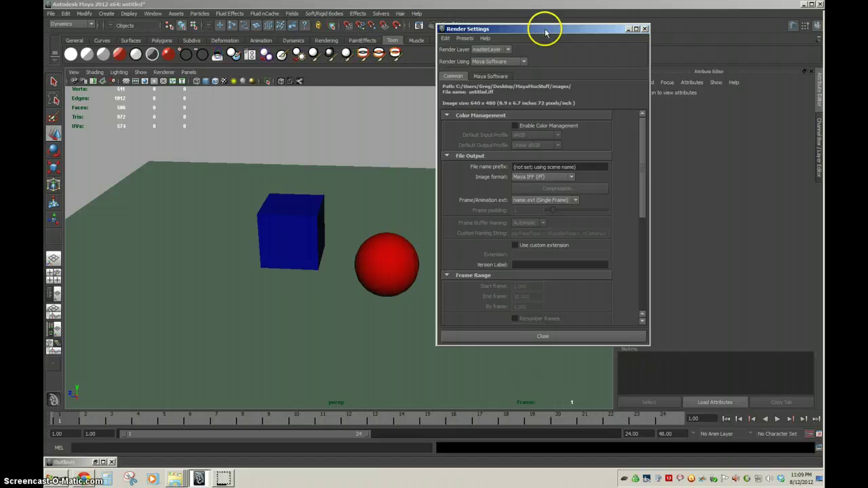
- Orbit to a lower view of the blue cube and red sphere and test-render it with Maya Software
drag(546, 30, 638, 42)
alt+drag(407, 248, 420, 274)
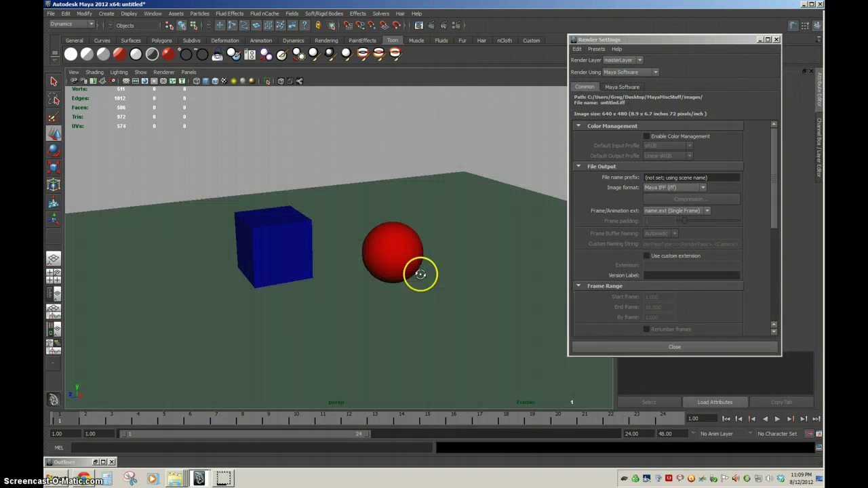
click(434, 27)
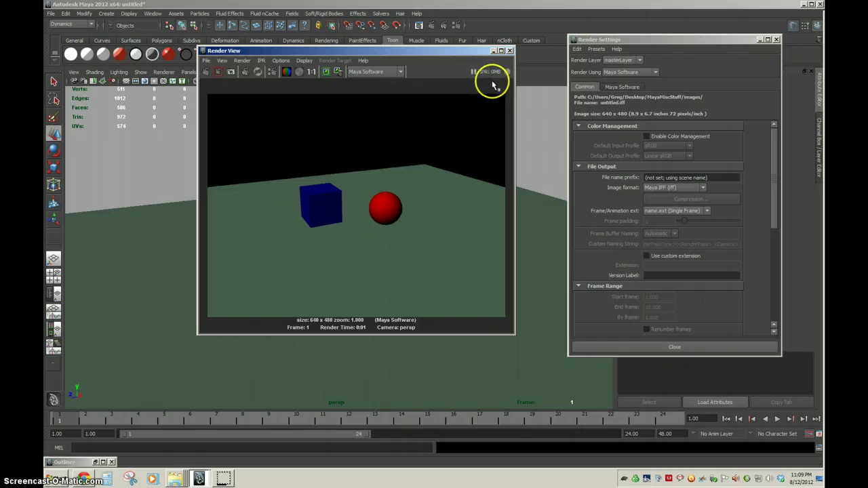
click(510, 51)
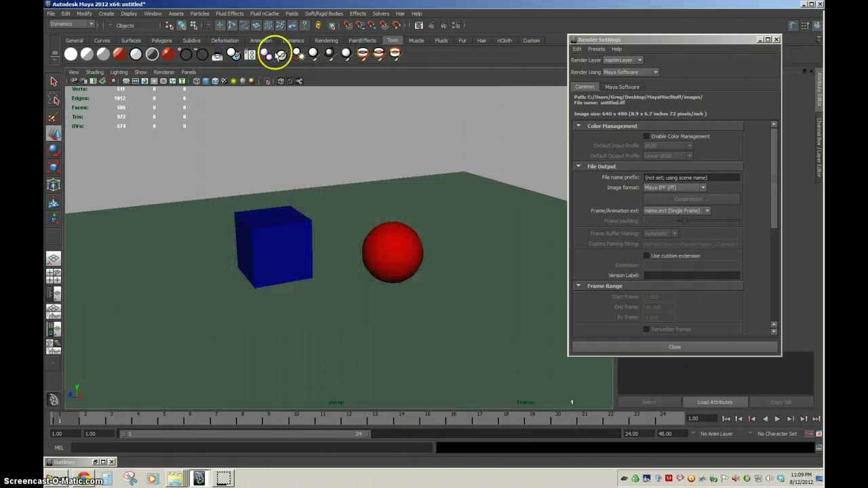
- Check the Outliner for any lights in the scene and render the perspective view again
click(154, 13)
click(165, 82)
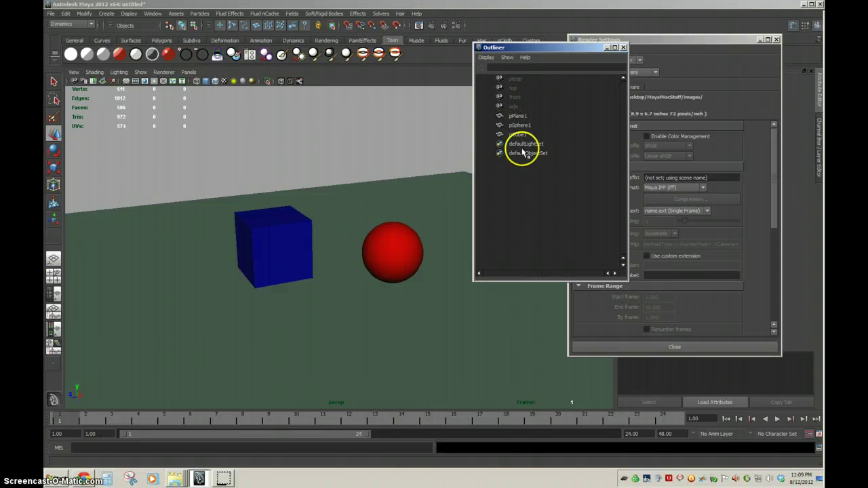
click(609, 49)
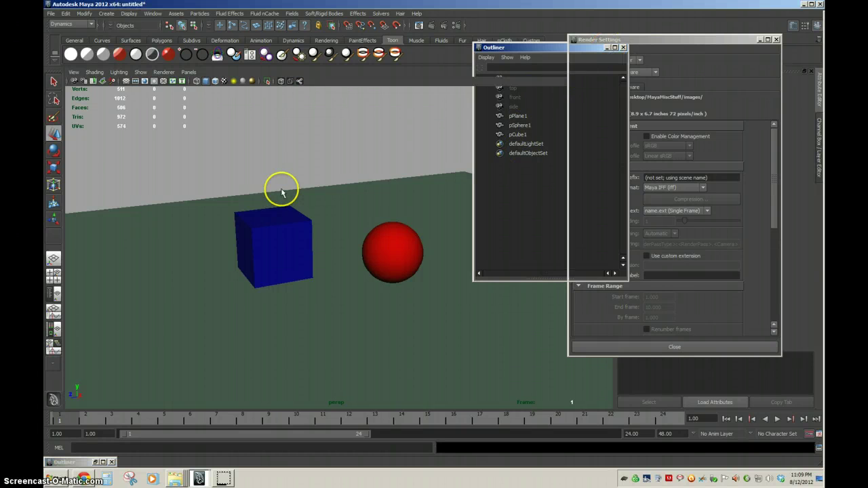
click(431, 26)
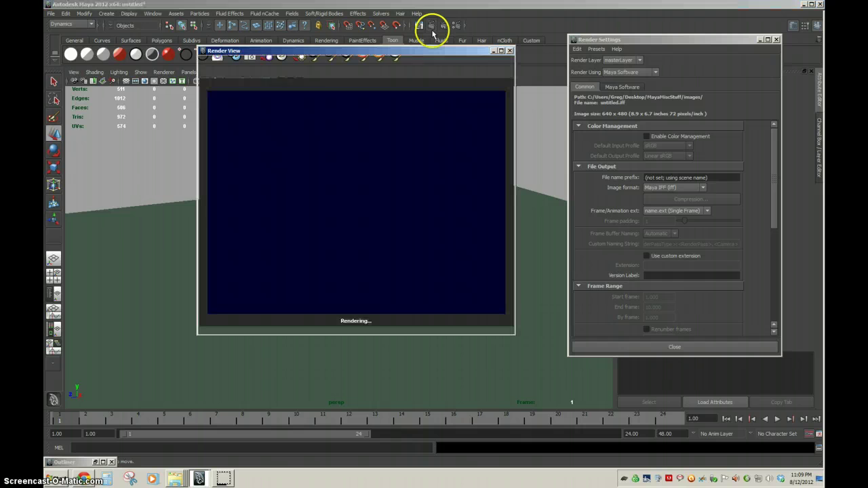
click(510, 51)
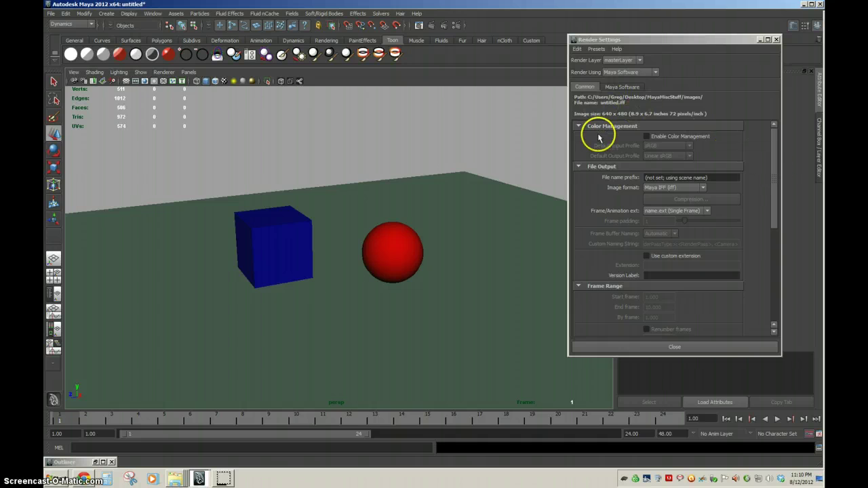
- Test-render the frame in Maya Software with the default light disabled, and turn the default light back on
click(586, 87)
drag(775, 155, 775, 314)
click(578, 329)
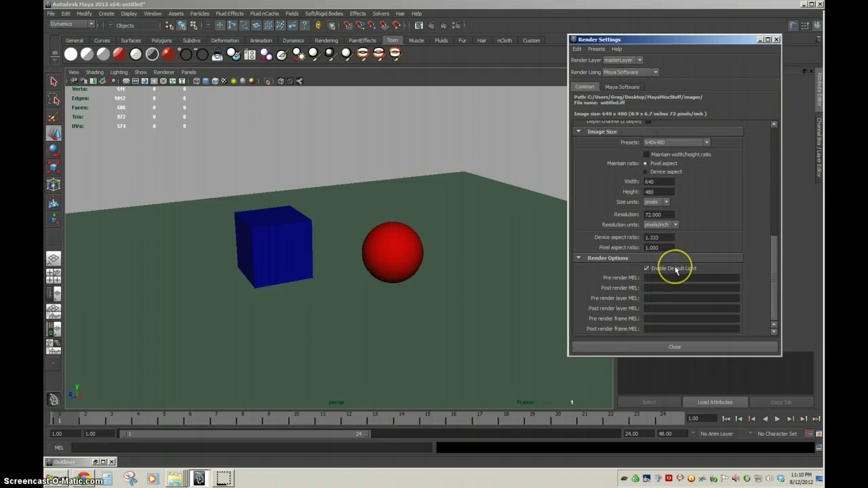
click(647, 268)
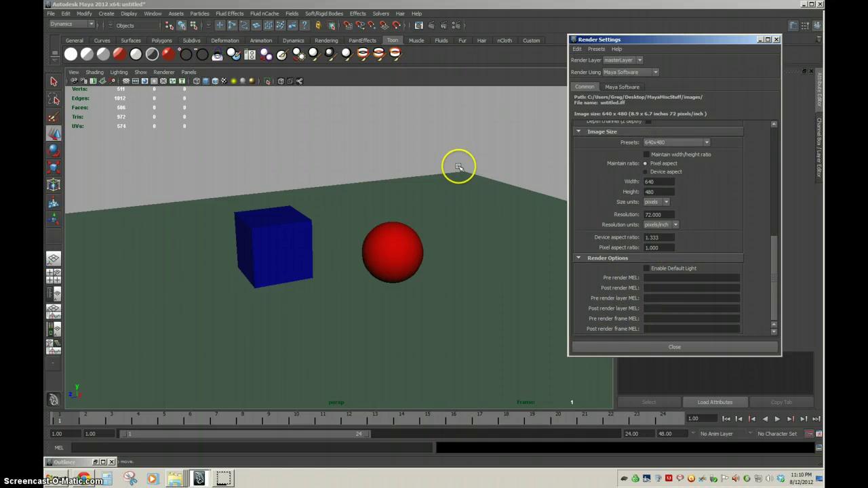
click(433, 25)
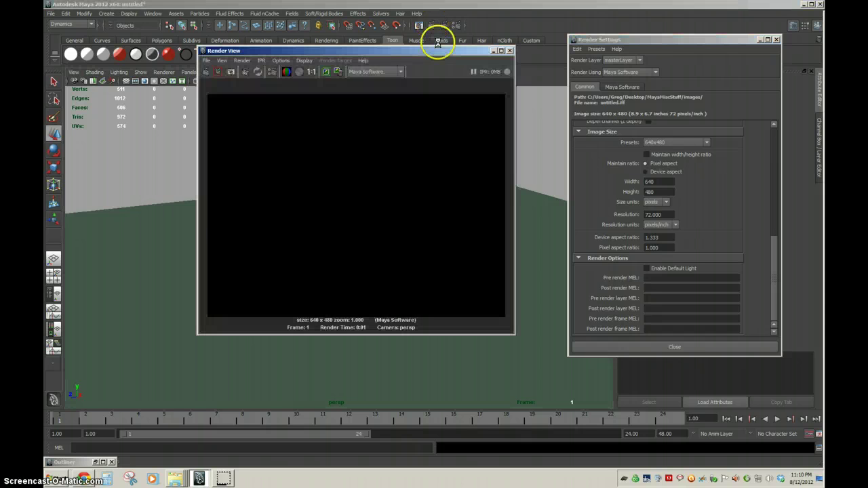
click(510, 51)
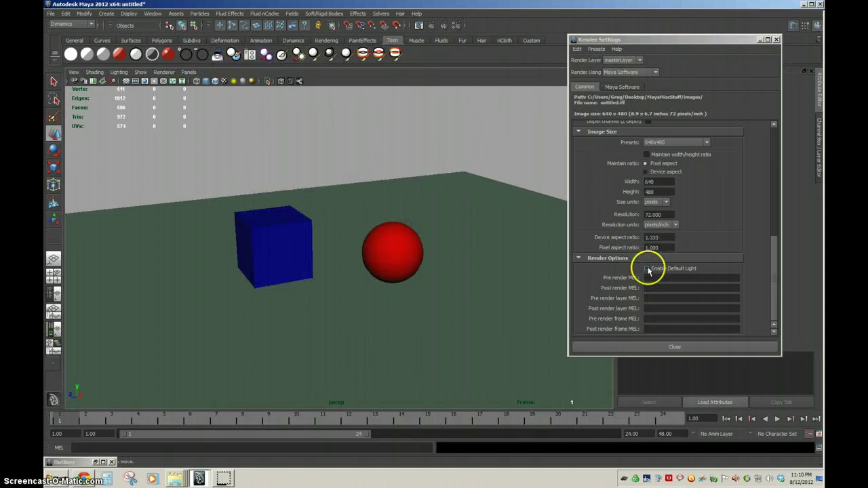
click(646, 269)
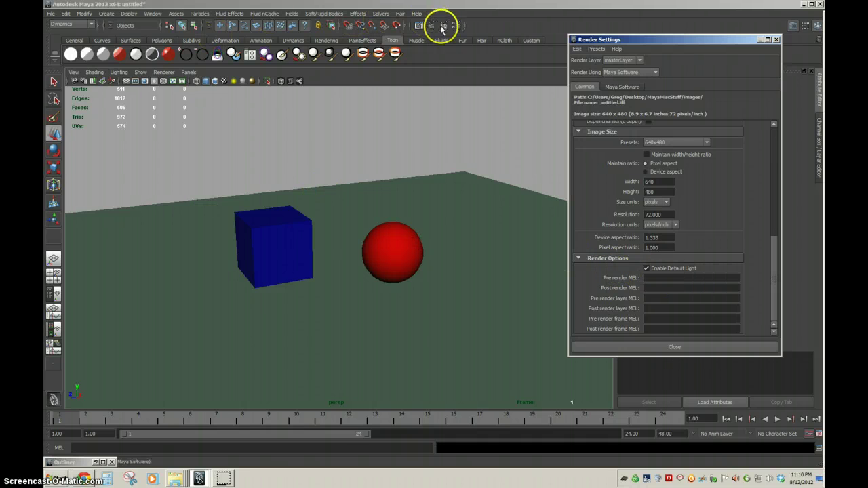
- Switch the renderer to mental ray and test-render the perspective view
click(654, 73)
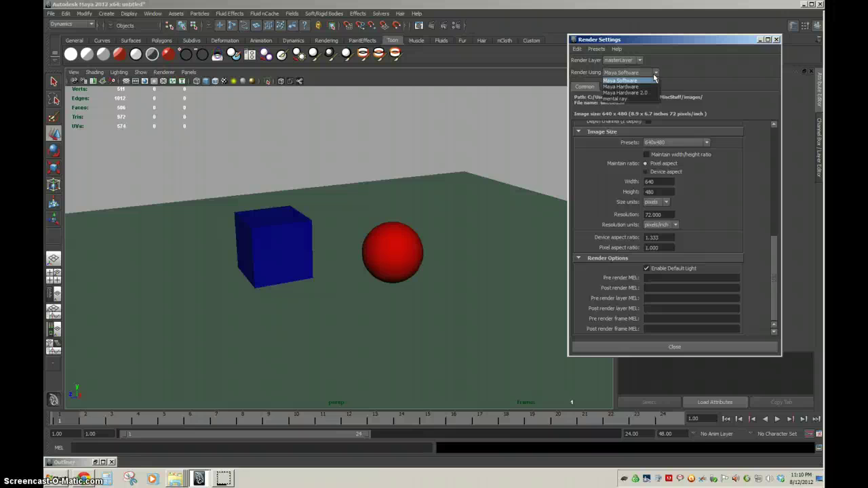
click(631, 100)
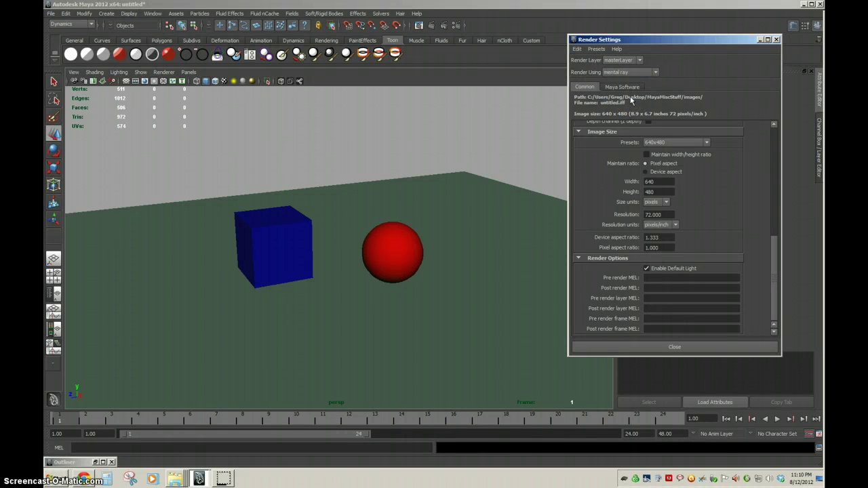
click(431, 26)
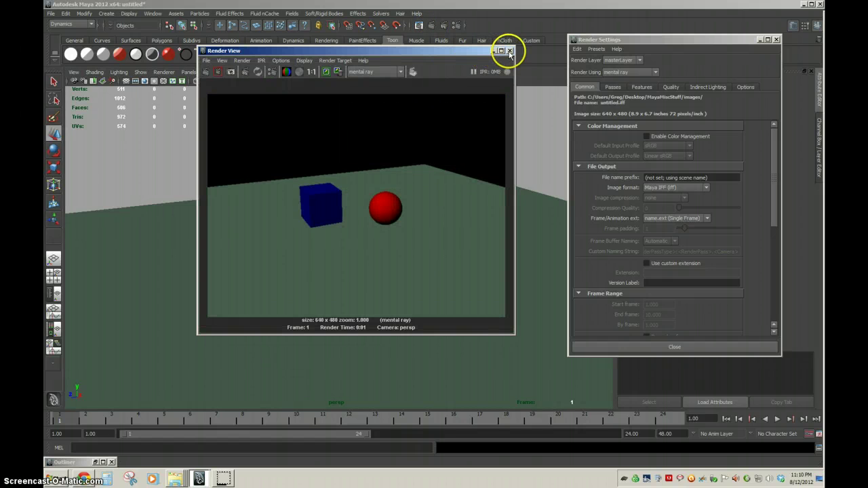
click(510, 52)
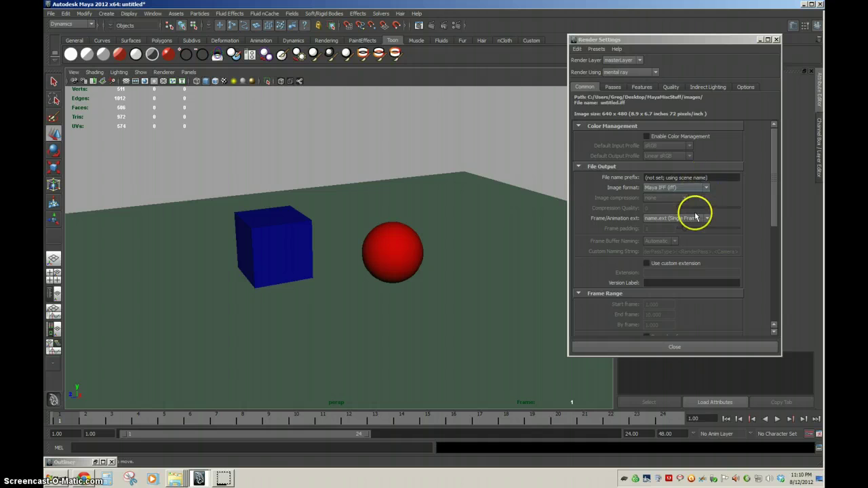
- Set the render image size to the HD 720 preset and test-render the frame at that resolution
drag(776, 194, 773, 277)
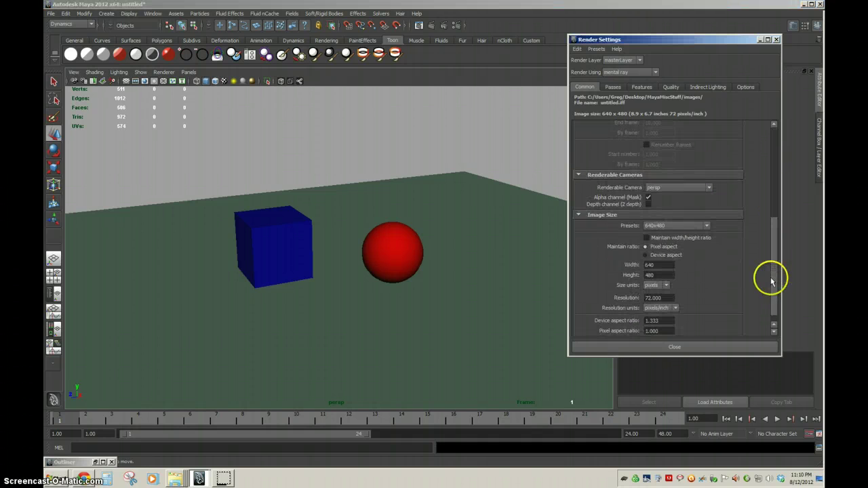
click(681, 225)
scroll(668, 268, down, 2)
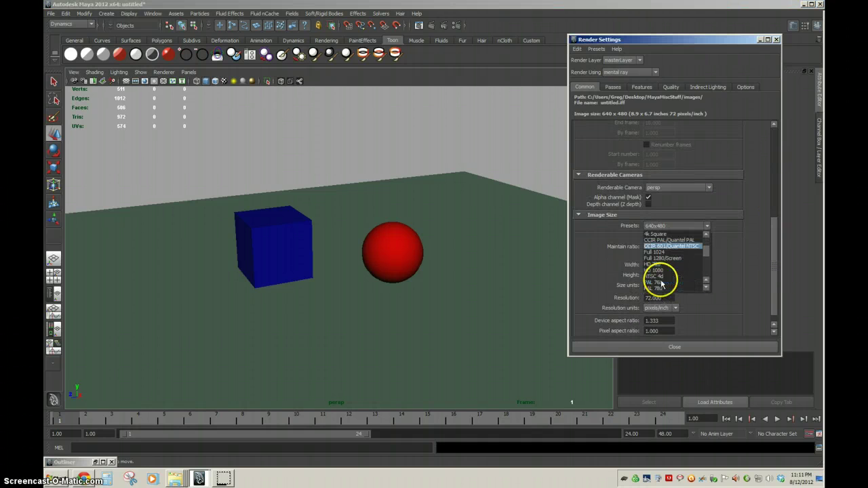
click(661, 266)
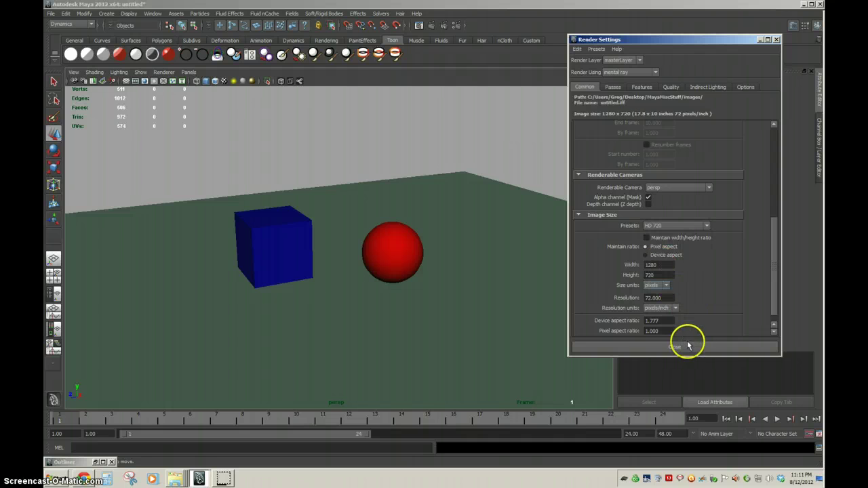
drag(667, 35, 659, 36)
click(430, 26)
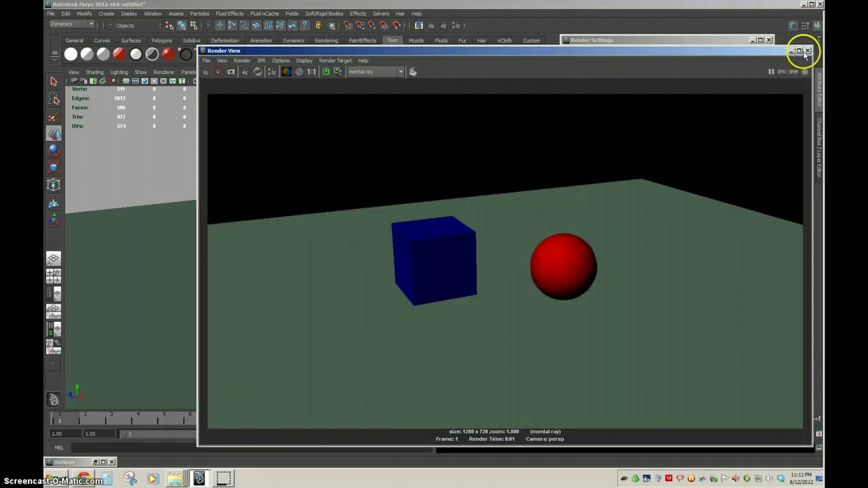
click(807, 52)
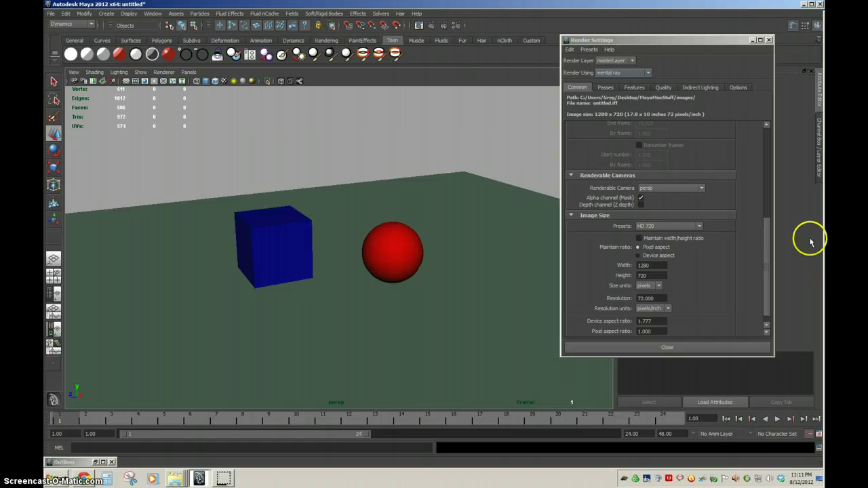
- Apply the Preview: Final Gather quality preset with a Gauss multi-pixel filter and test-render the frame
click(664, 89)
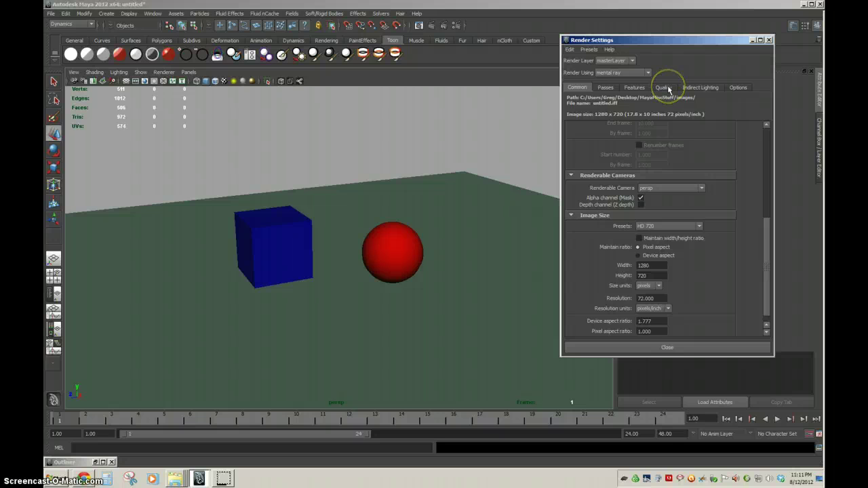
click(663, 87)
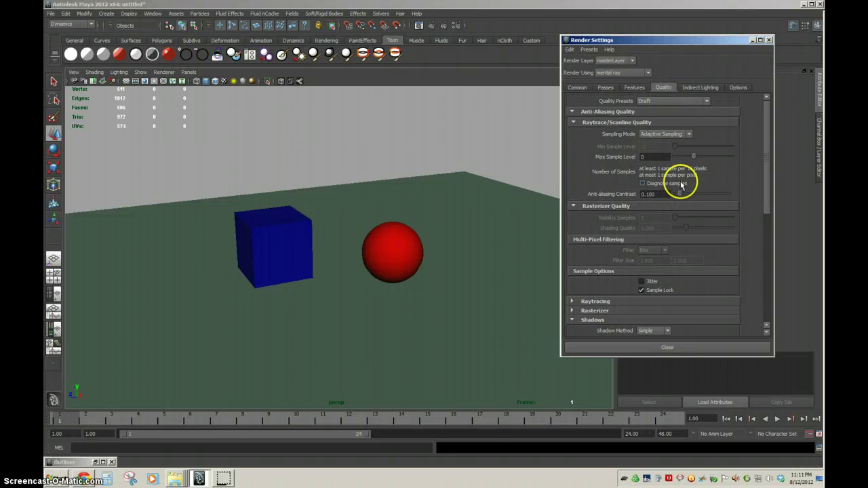
click(707, 102)
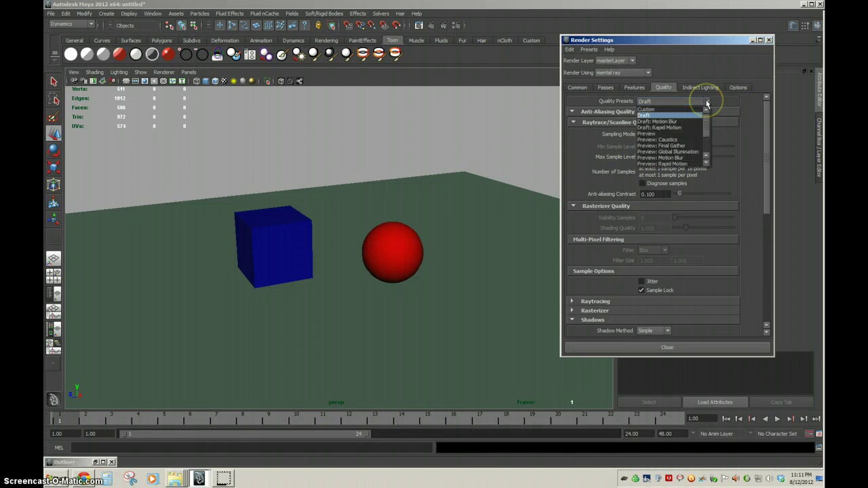
click(670, 147)
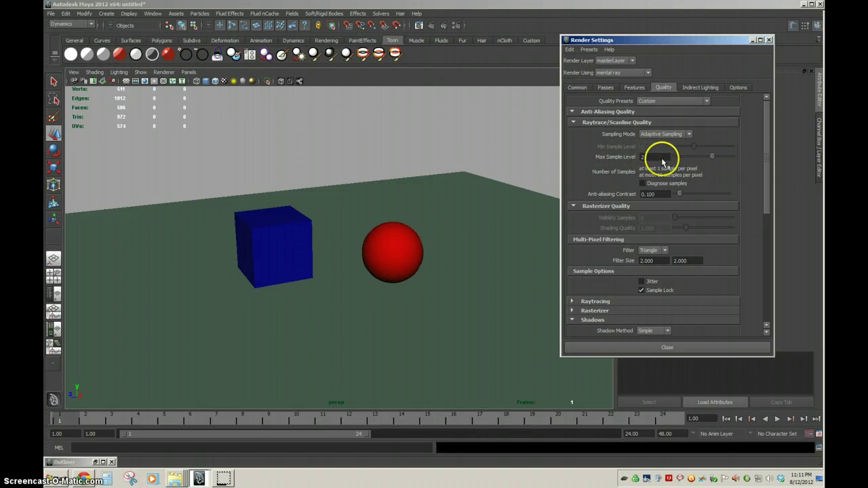
click(663, 251)
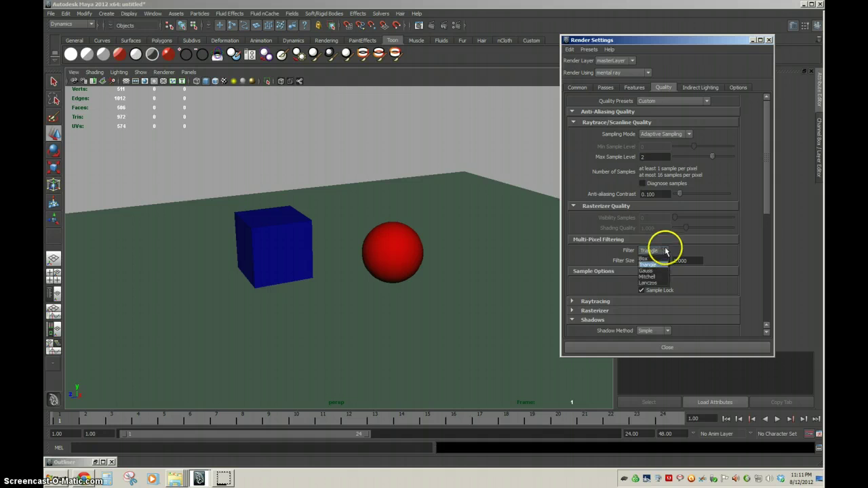
click(661, 274)
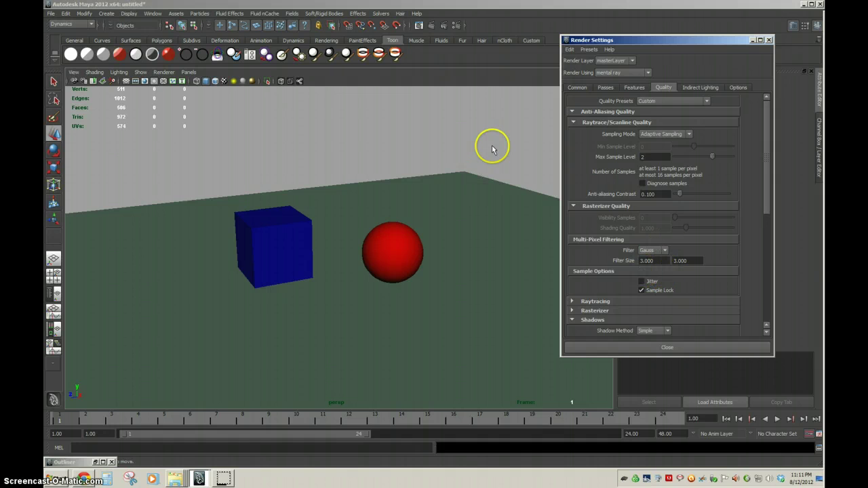
click(432, 26)
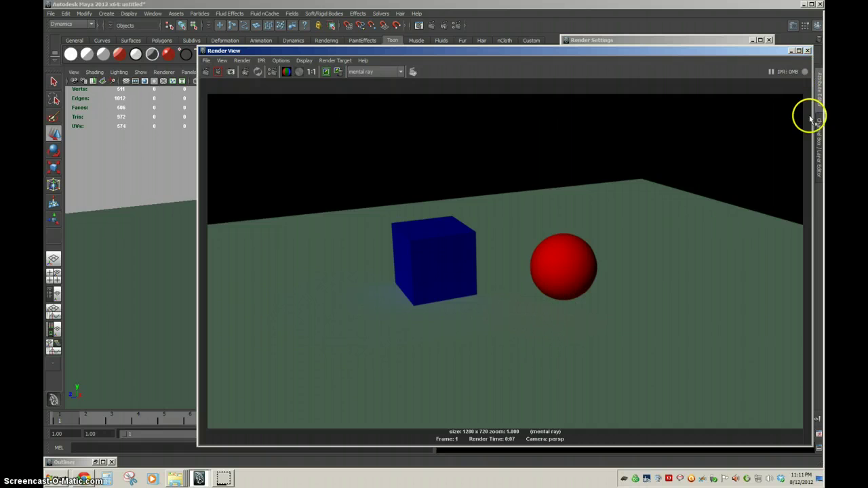
click(807, 52)
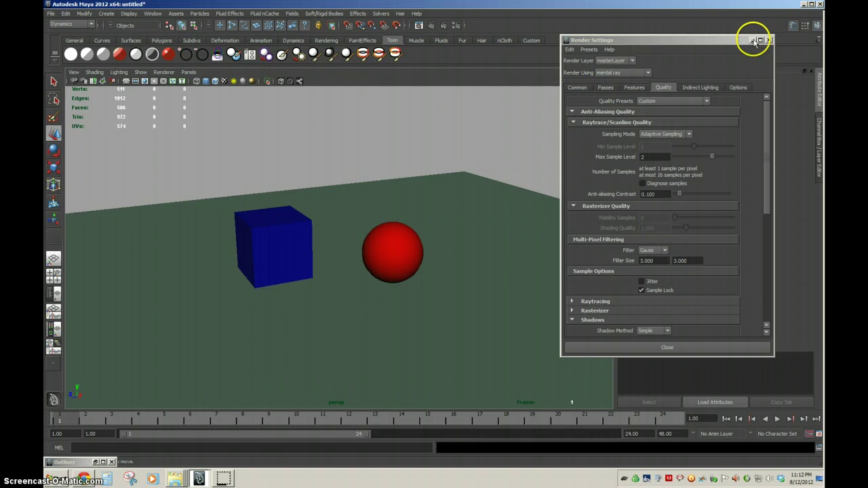
- Disable the default light in the common render options and render the frame with mental ray
click(577, 87)
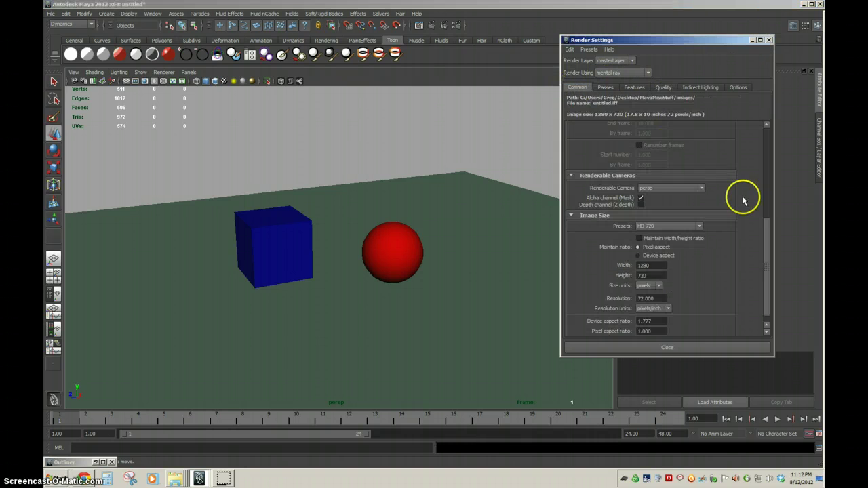
drag(767, 255, 771, 267)
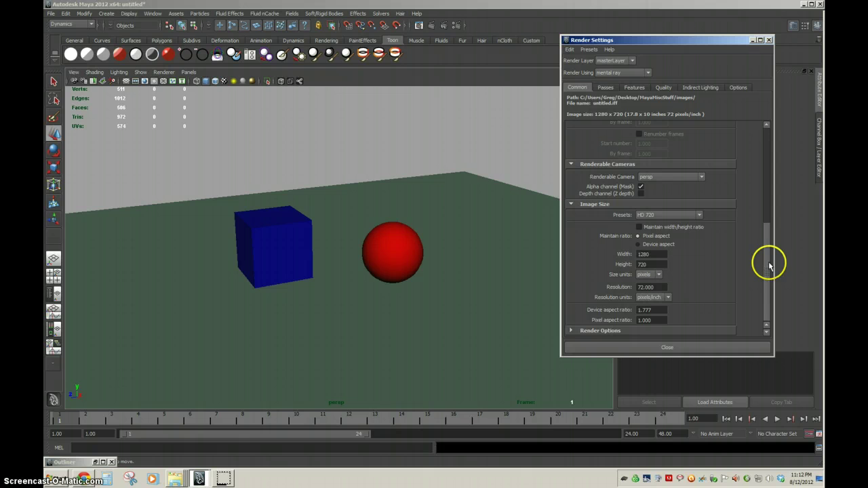
click(571, 330)
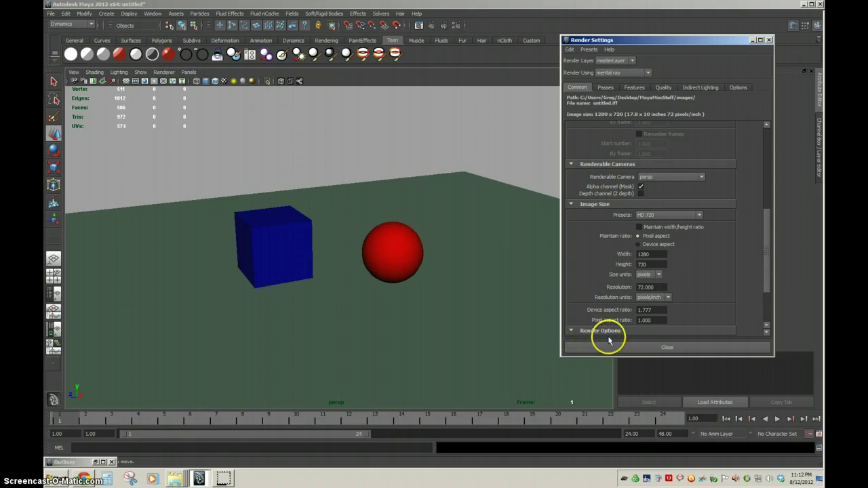
click(767, 315)
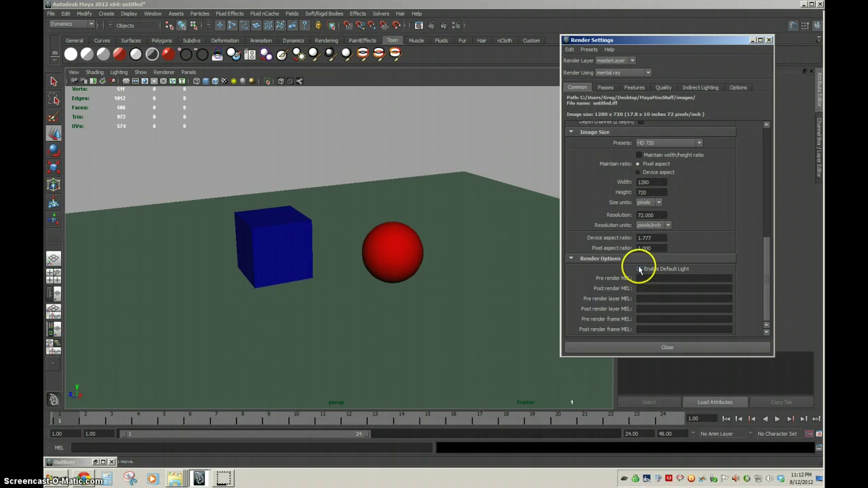
click(432, 26)
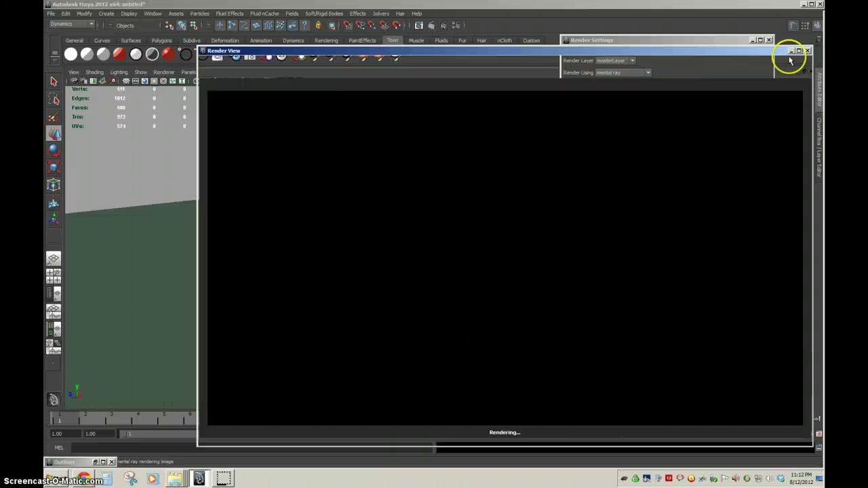
- Set the perspective camera's environment background color to a very light grey and test-render the frame with mental ray
click(807, 48)
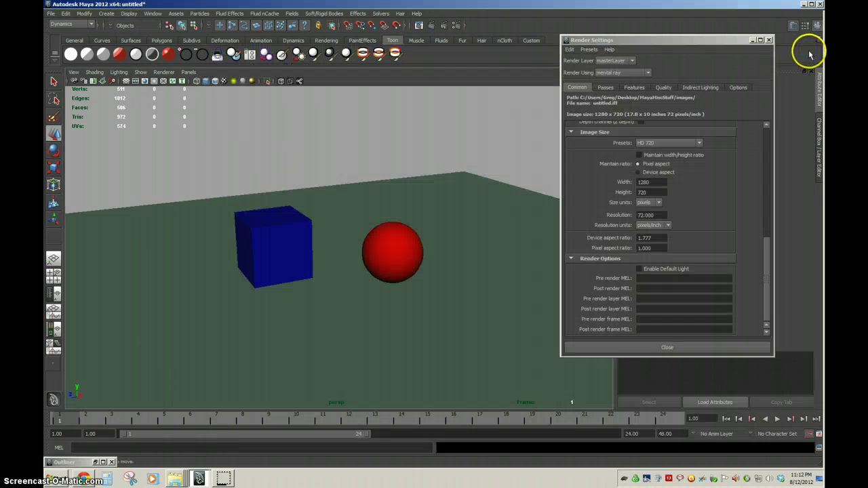
click(752, 40)
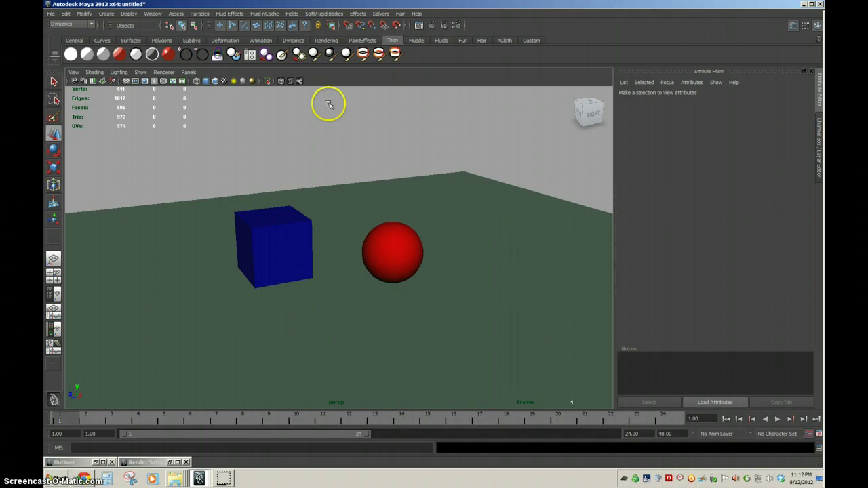
click(73, 73)
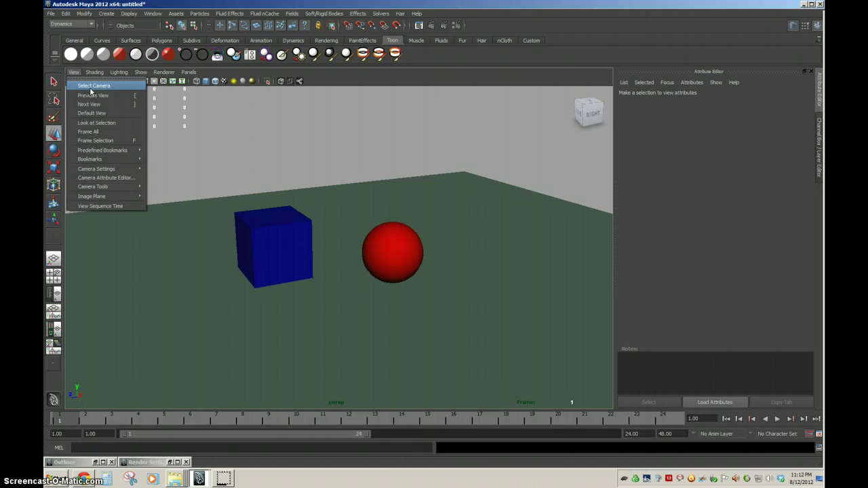
click(90, 86)
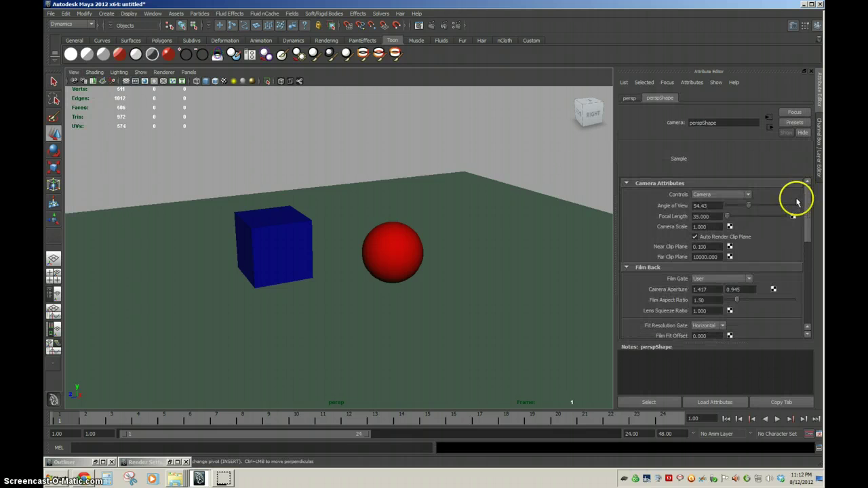
drag(809, 200, 810, 279)
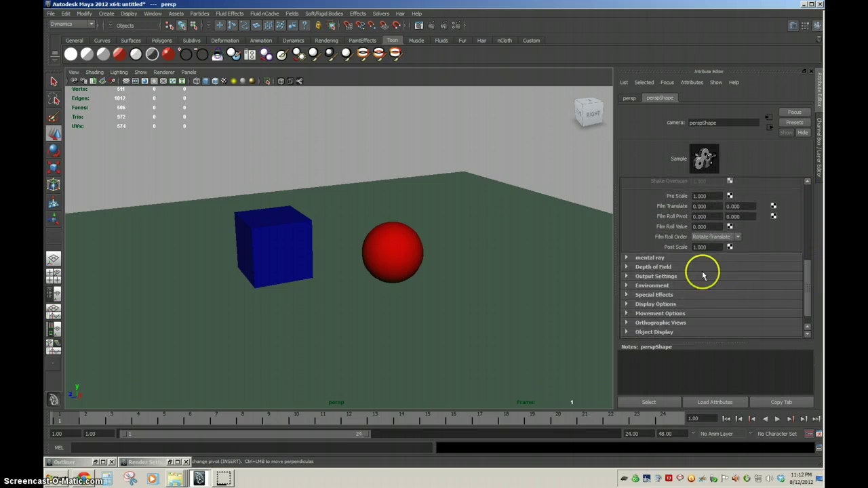
click(629, 285)
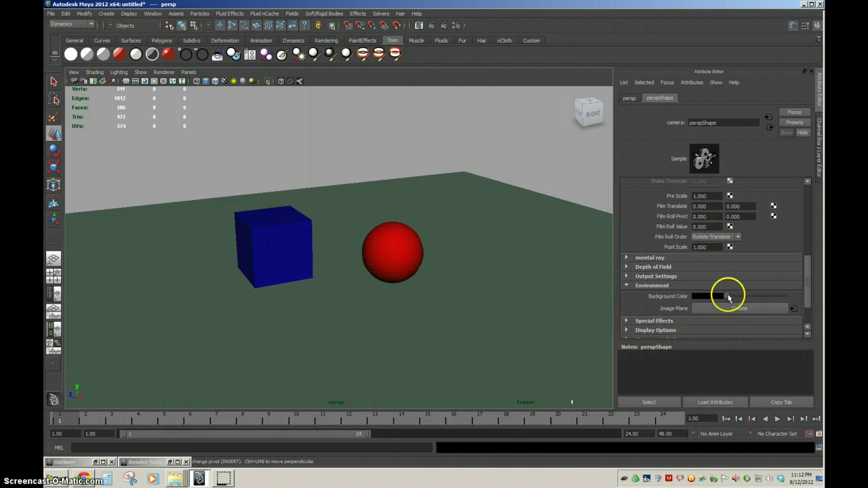
drag(728, 297, 772, 298)
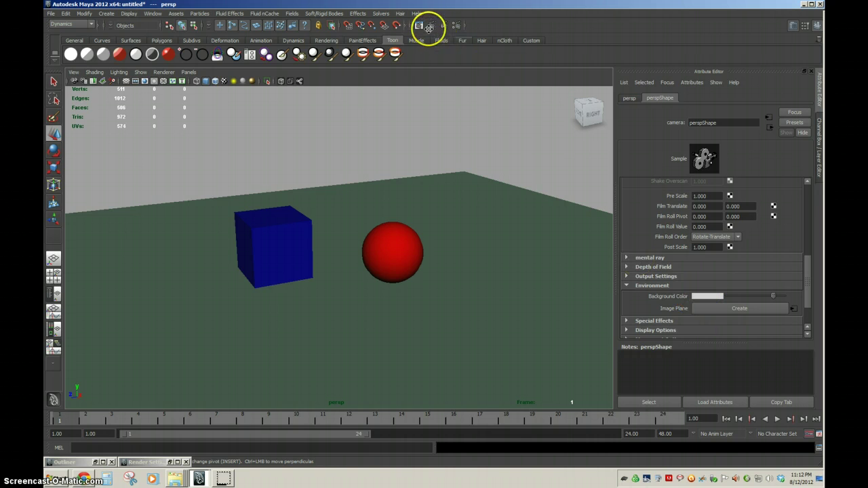
click(432, 25)
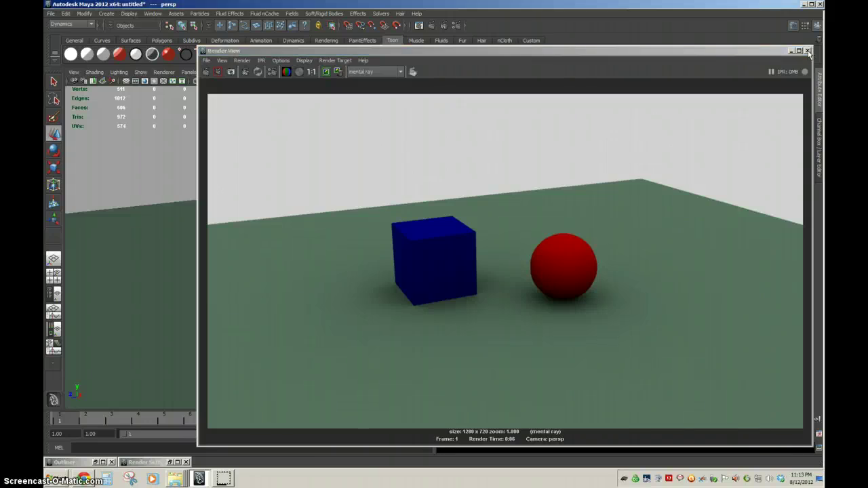
click(809, 53)
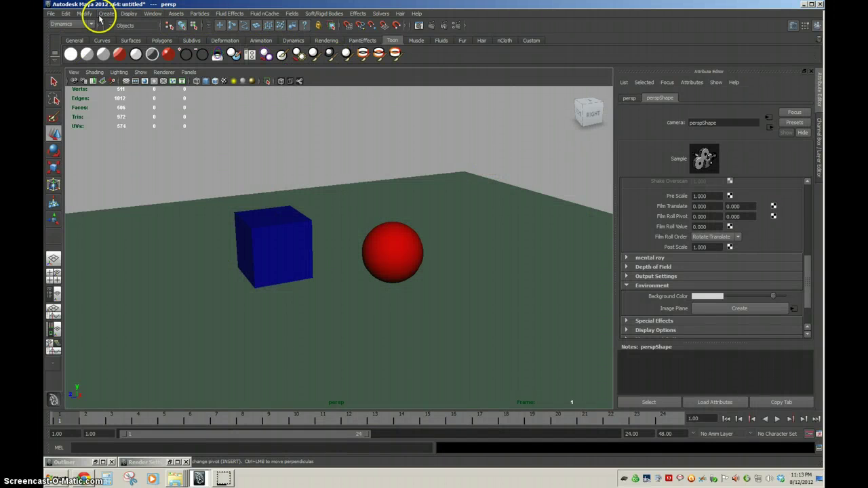
- Create a directional light, place it above the blue cube and angle it diagonally down towards the floor
click(104, 15)
mouse_move(119, 71)
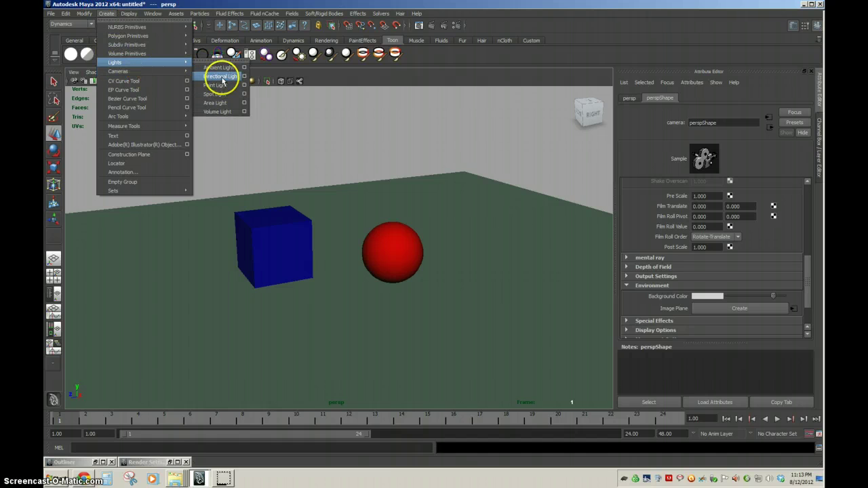
click(221, 77)
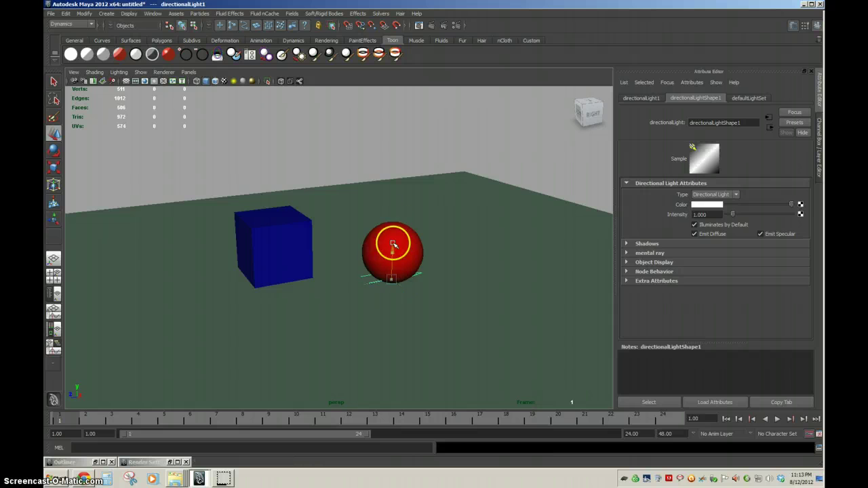
drag(393, 246, 277, 175)
key(e)
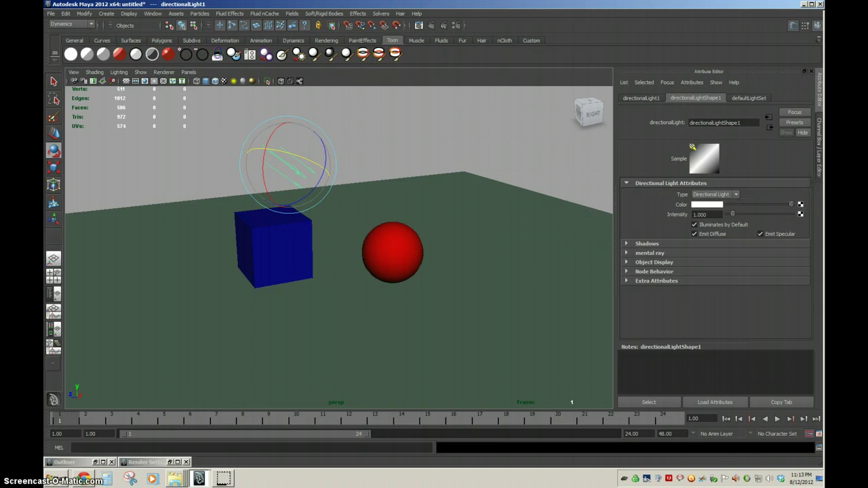
- Enable depth map shadows on the directional light with a resolution of 1024 and test-render the frame
click(627, 253)
click(627, 244)
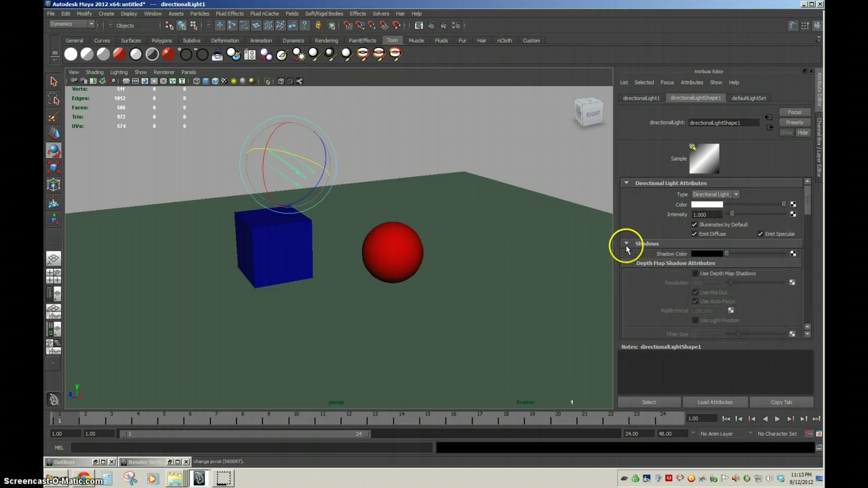
click(695, 273)
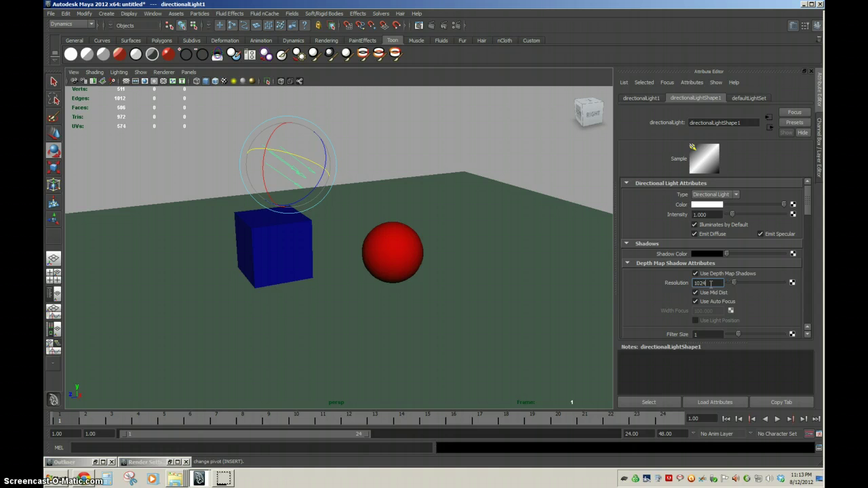
click(489, 121)
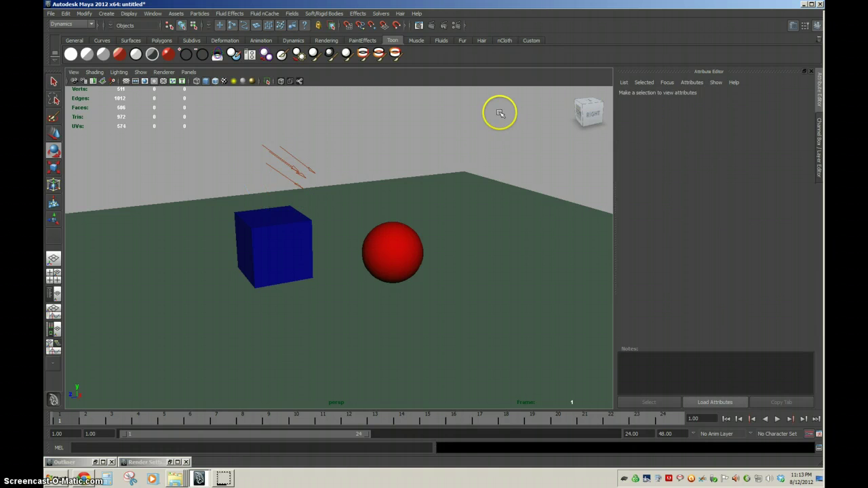
click(419, 25)
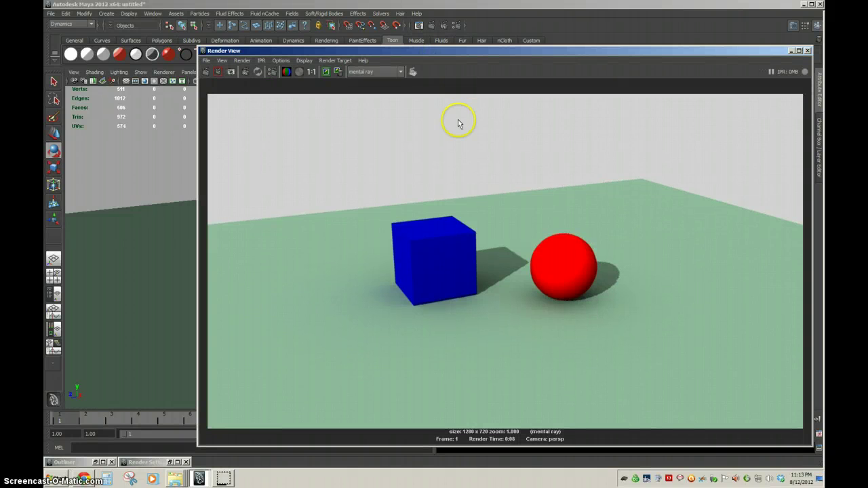
click(808, 51)
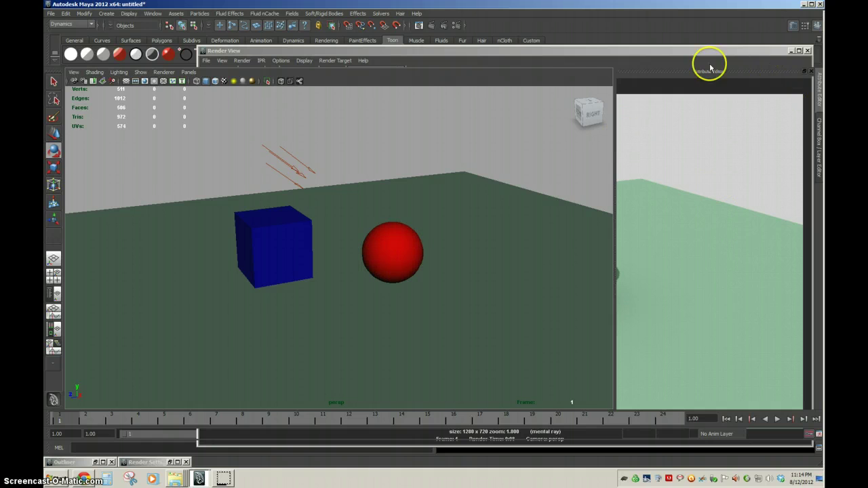
- Darken the perspective camera's background color to a medium grey, test-render the frame and keep the rendered image
click(299, 161)
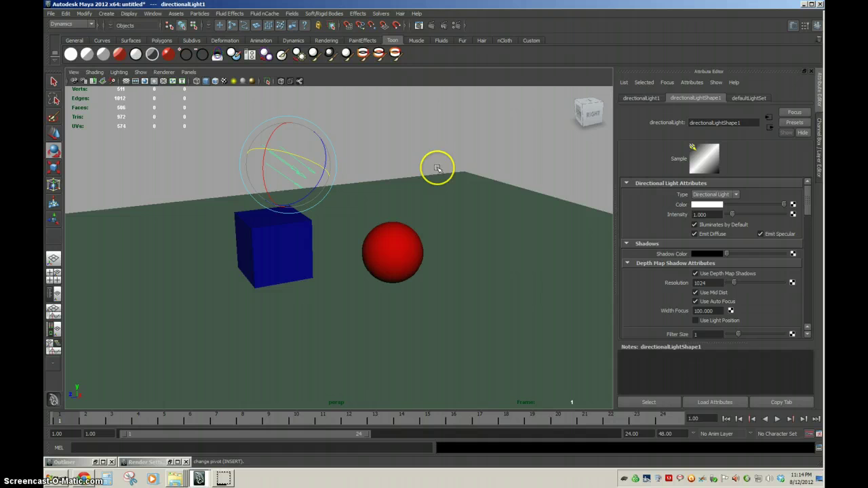
click(74, 74)
click(88, 86)
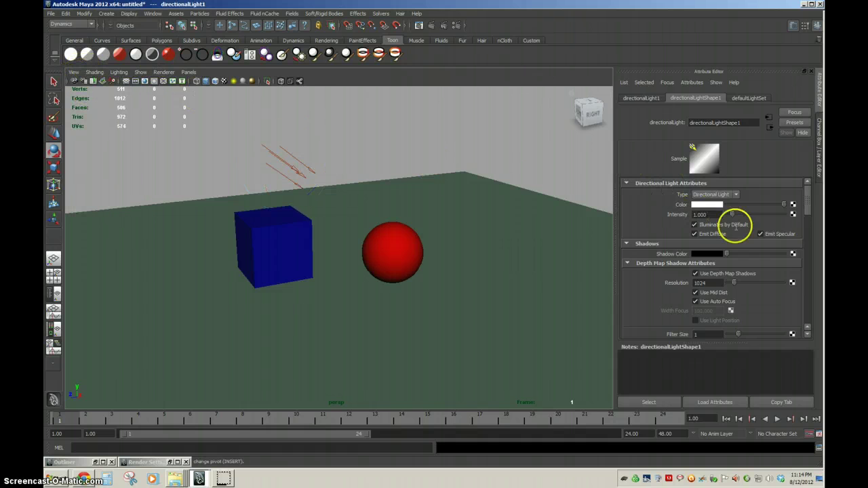
drag(774, 296, 761, 297)
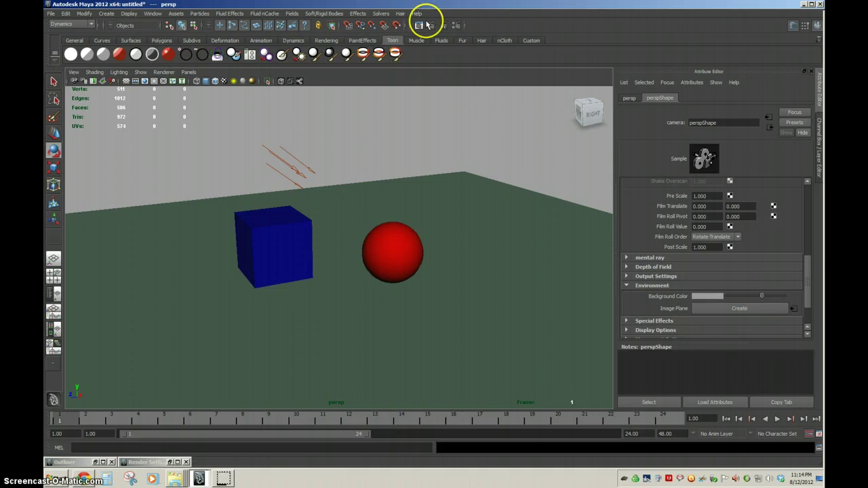
click(432, 26)
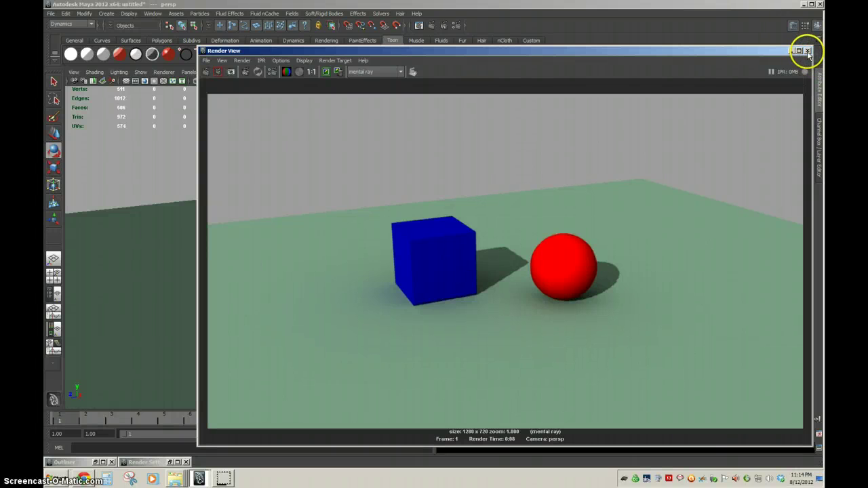
click(326, 72)
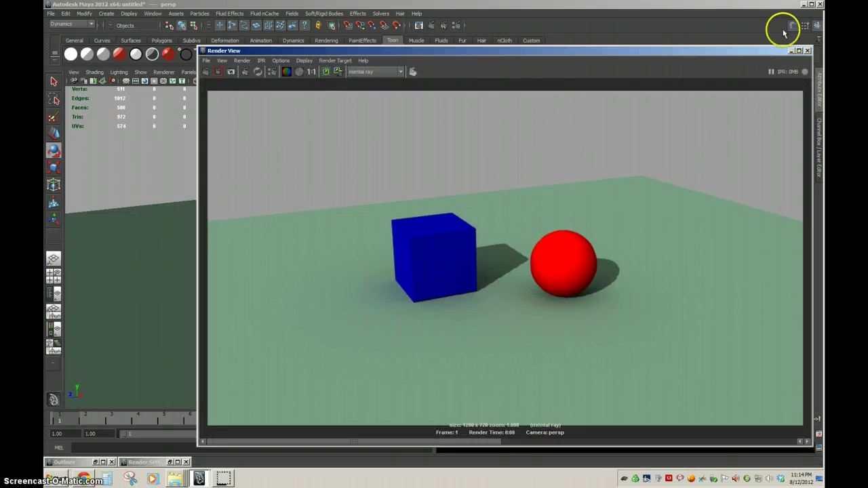
click(792, 50)
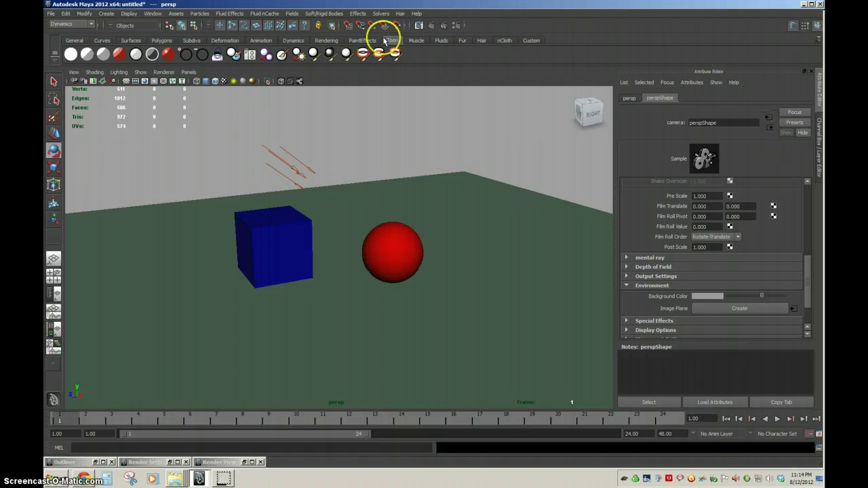
- Enable the default light in the common render options and test-render the frame for comparison
click(454, 25)
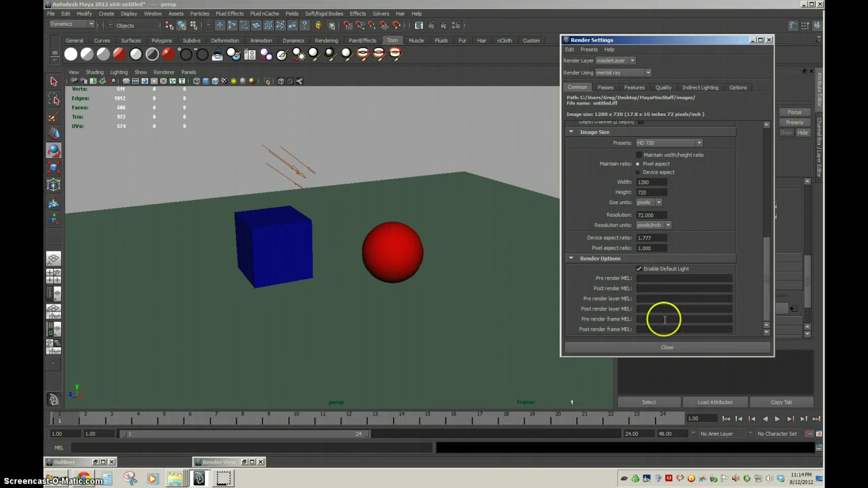
click(667, 347)
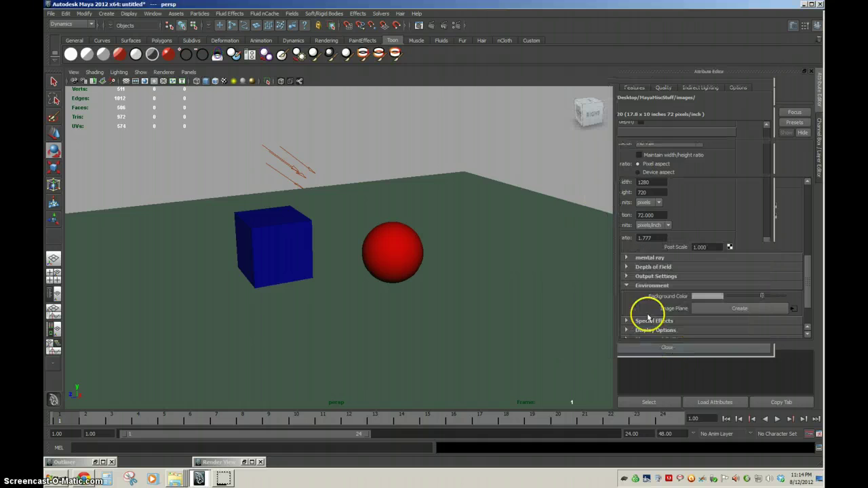
click(431, 26)
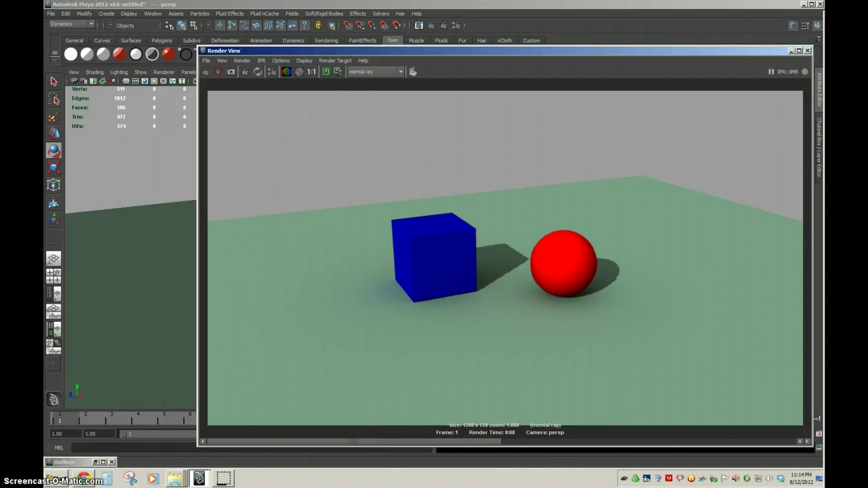
click(807, 50)
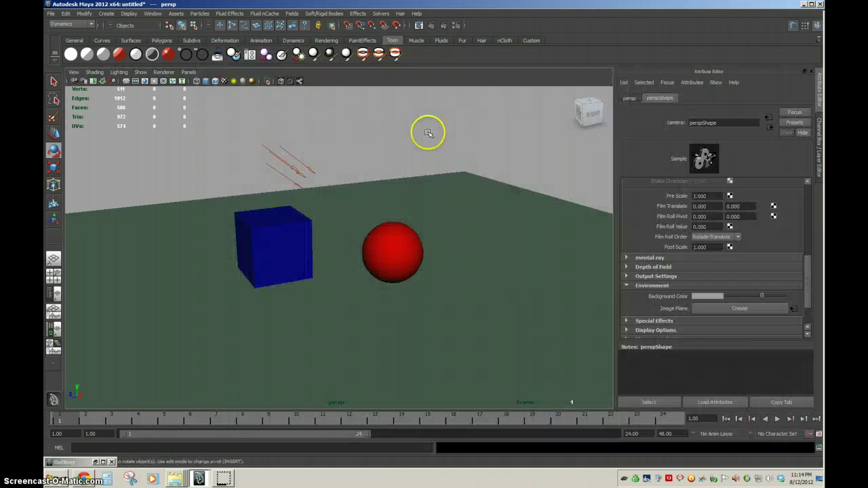
- Disable the default light in the render options and rotate the directional light to a steeper downward angle
click(285, 152)
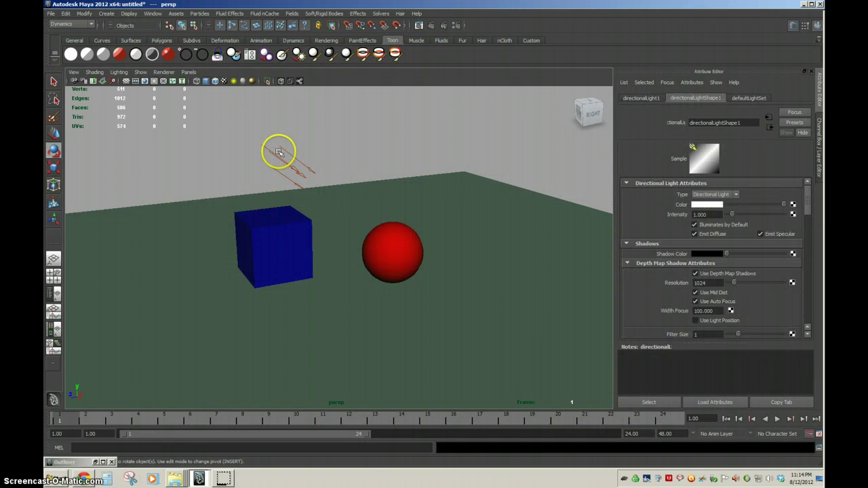
key(e)
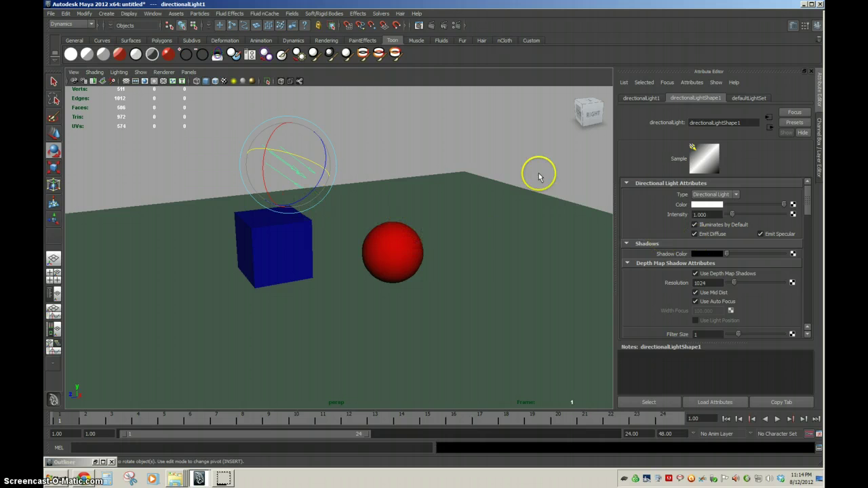
click(456, 26)
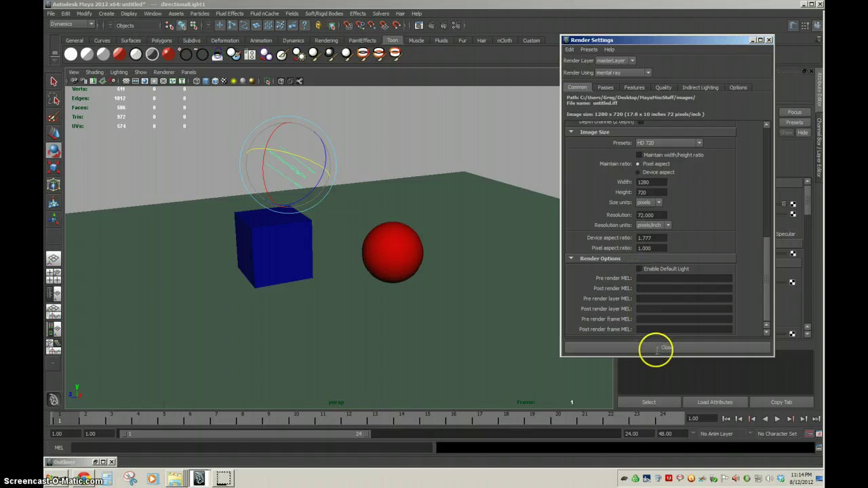
click(658, 349)
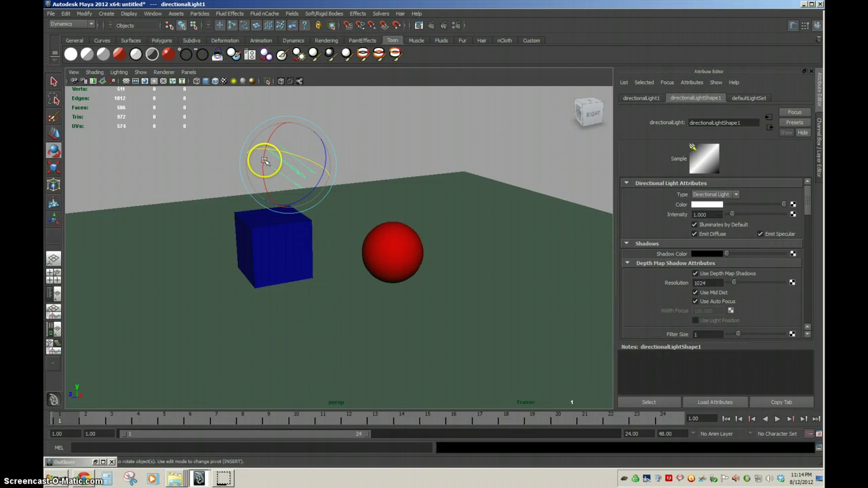
drag(265, 160, 265, 152)
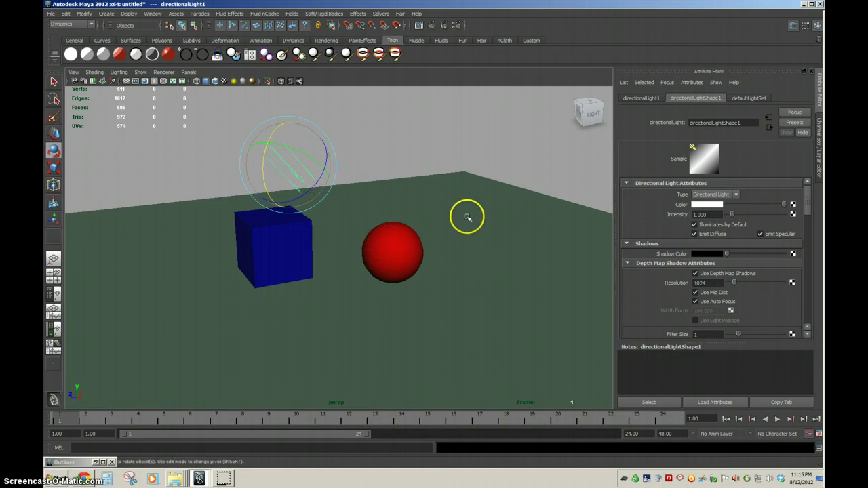
- Change the red sphere's material type to Blinn and deselect the sphere
click(753, 99)
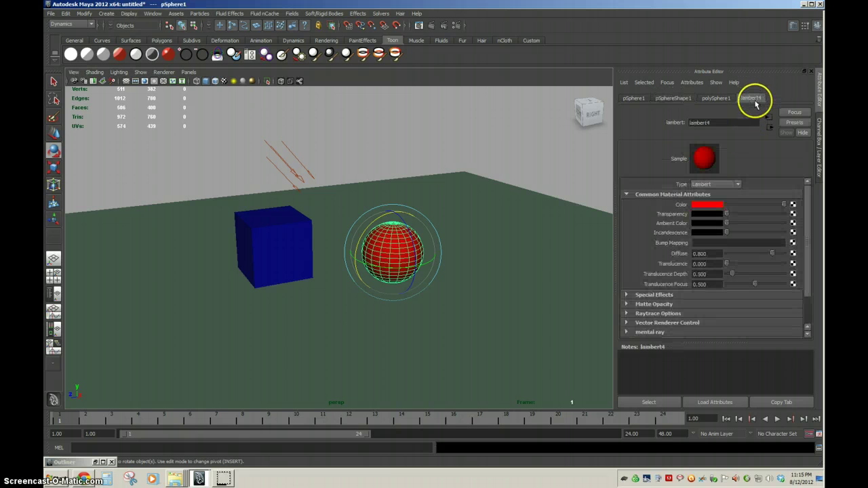
click(738, 184)
click(714, 203)
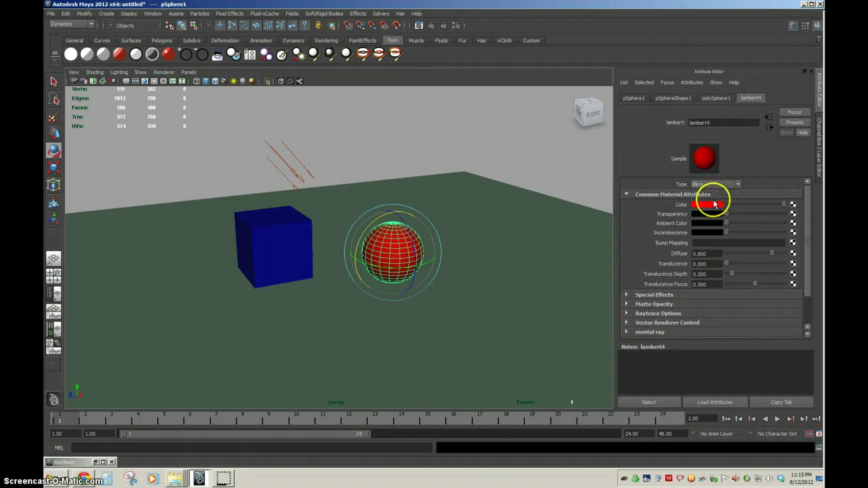
click(537, 139)
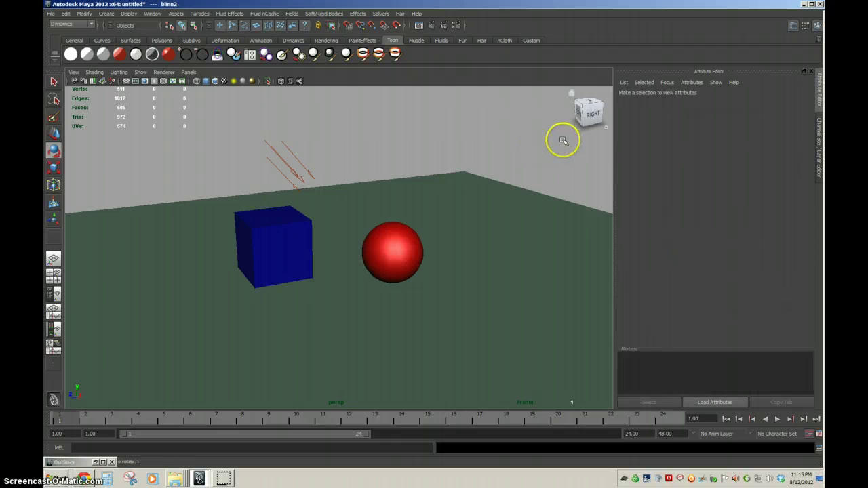
- Test-render the frame to check the red sphere's Blinn material, and close the rendered image
click(432, 25)
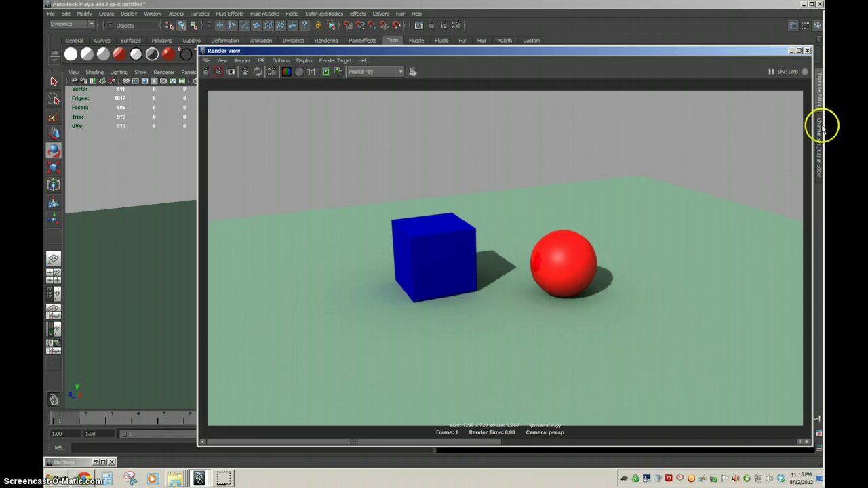
click(808, 51)
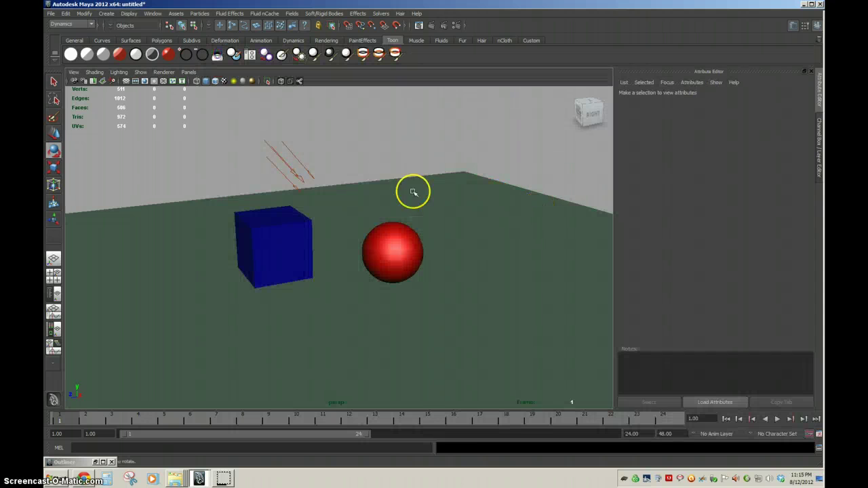
- Set the directional light's depth map shadow resolution to 2048 and test-render the frame
click(295, 160)
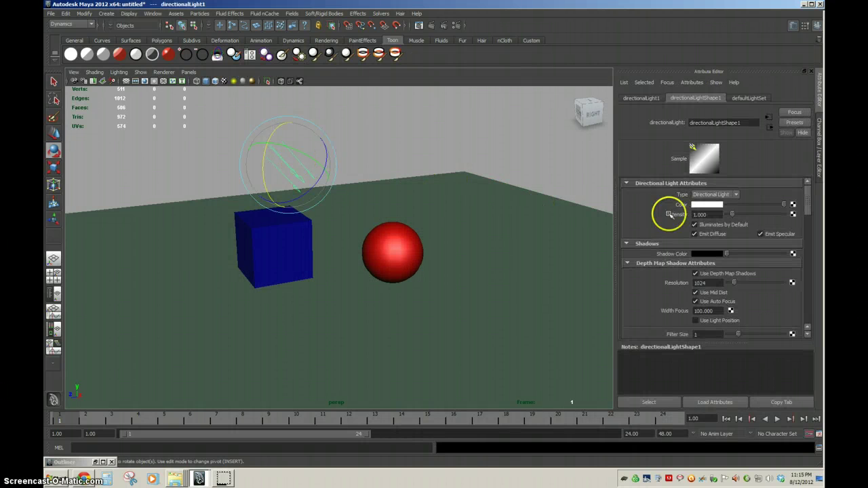
double_click(709, 283)
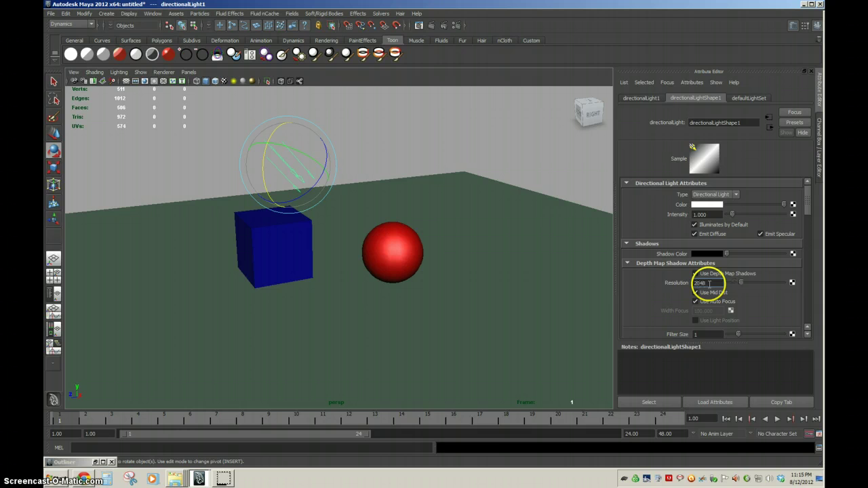
click(434, 26)
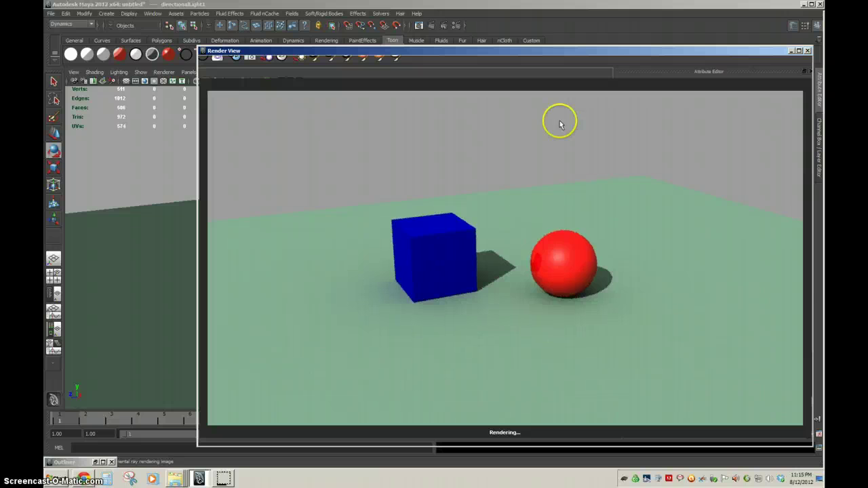
click(807, 51)
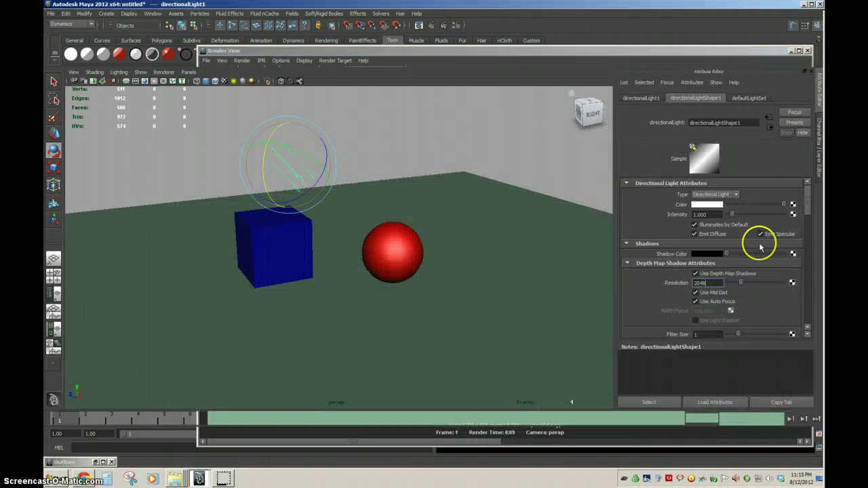
- Set the directional light's depth map shadow filter size to 5 and render the frame again
scroll(804, 221, down, 5)
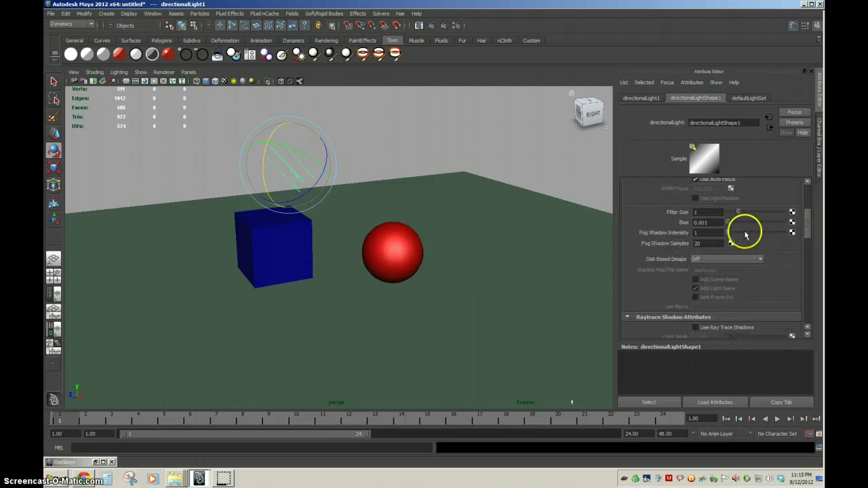
text(5)
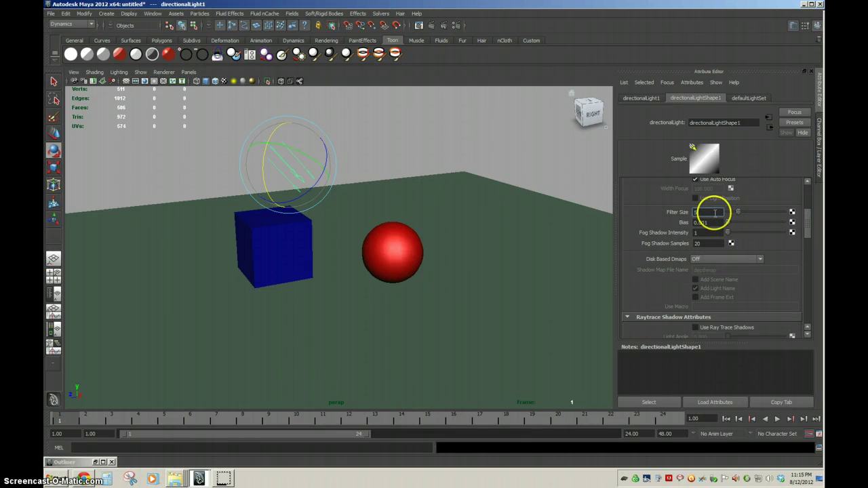
click(432, 26)
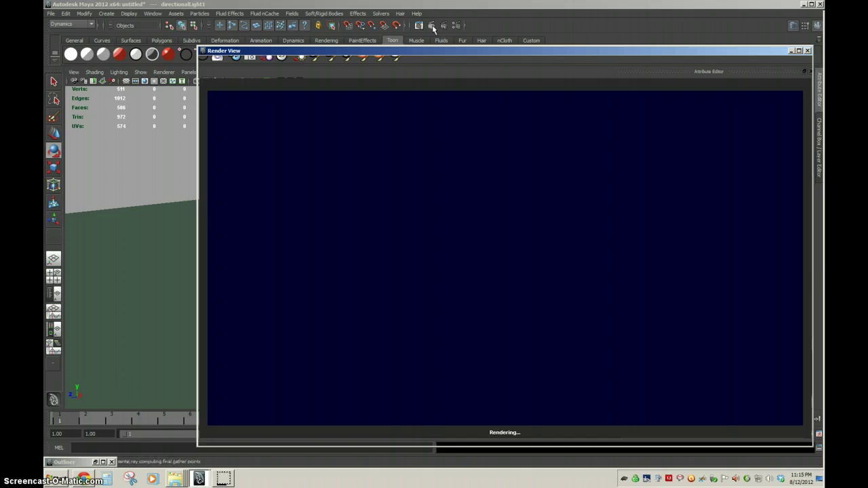